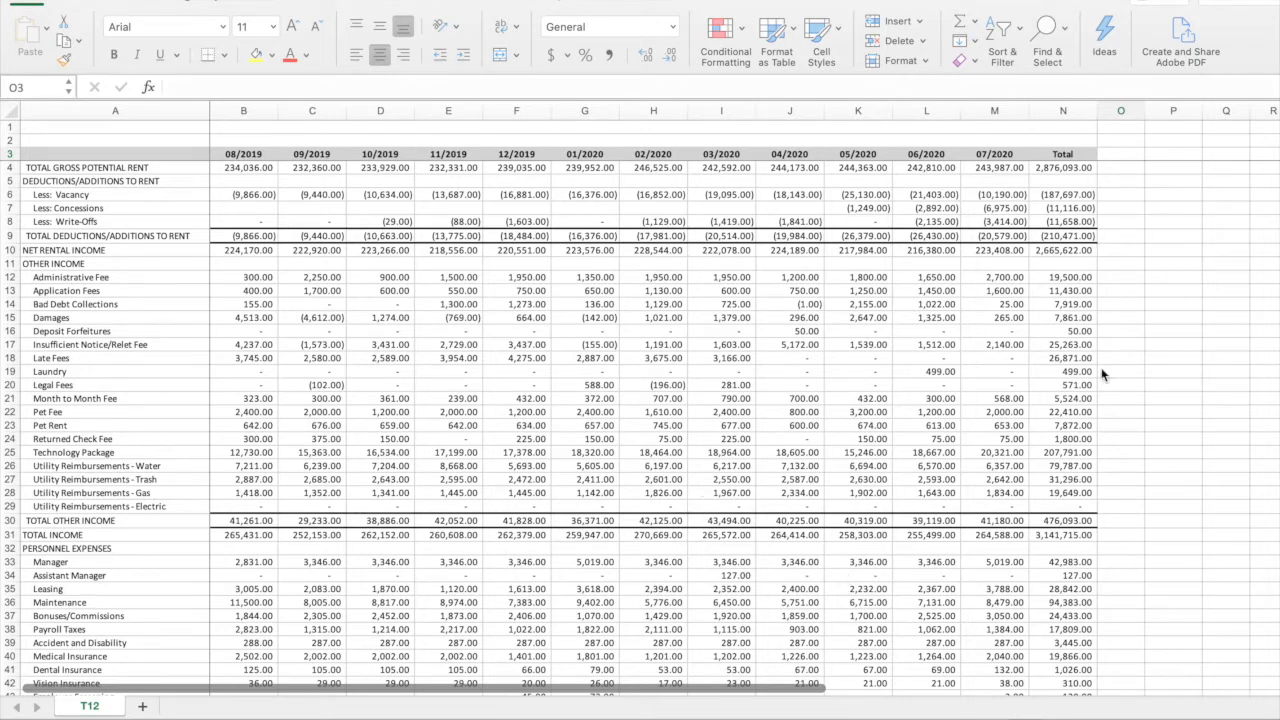
Add the column headings T12 in O3 and T1 in P3, beside the Total column
scroll(1142, 233, down, 1)
scroll(1138, 219, up, 1)
click(1136, 150)
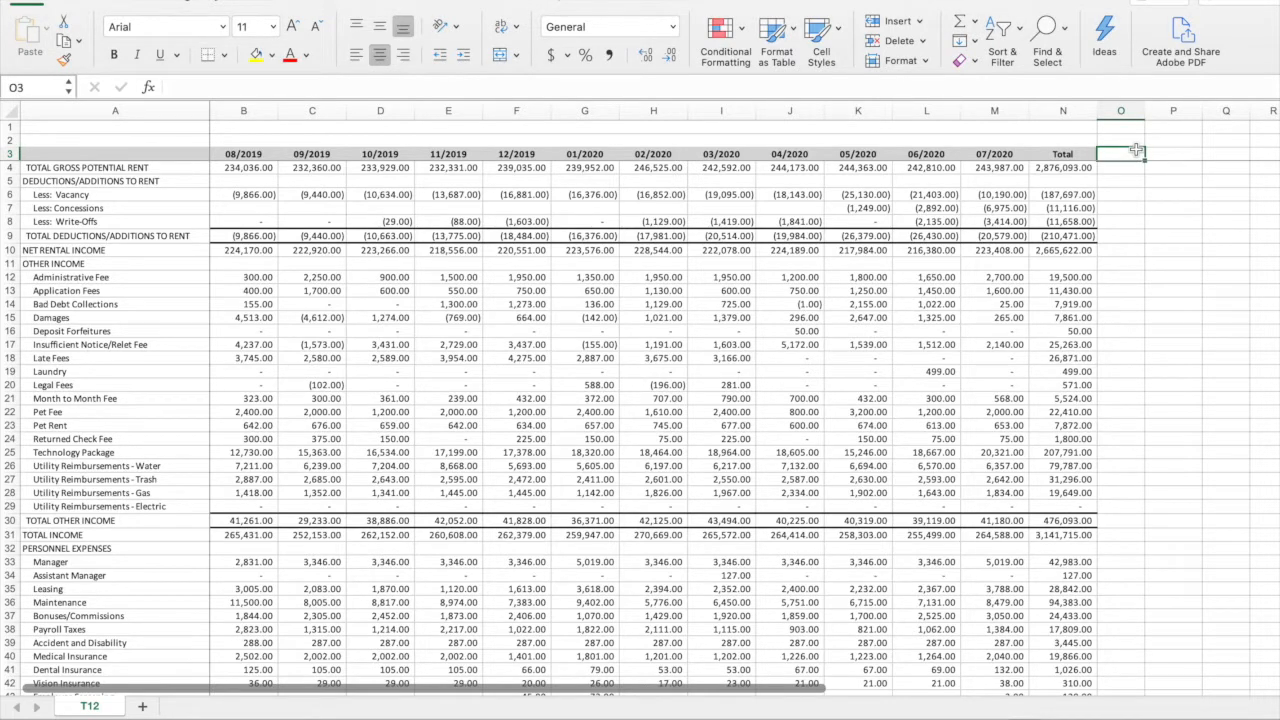
text(T12)
key(Tab)
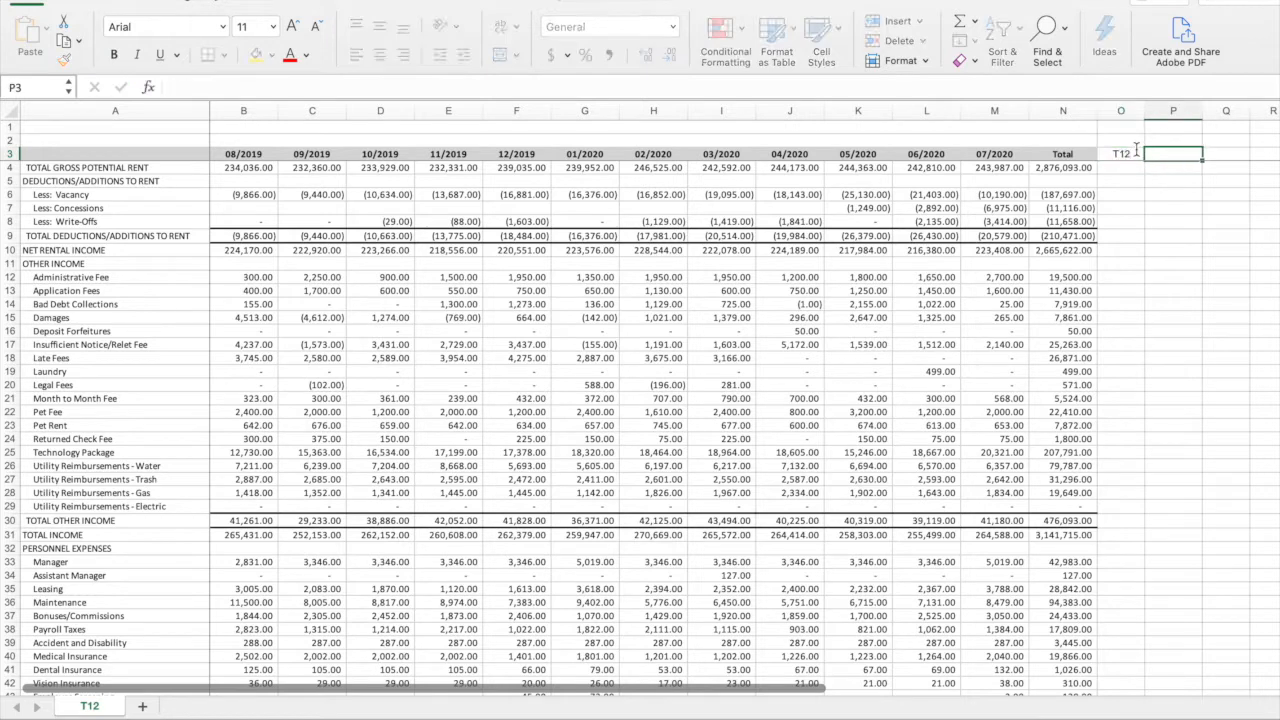
text(T1)
key(Return)
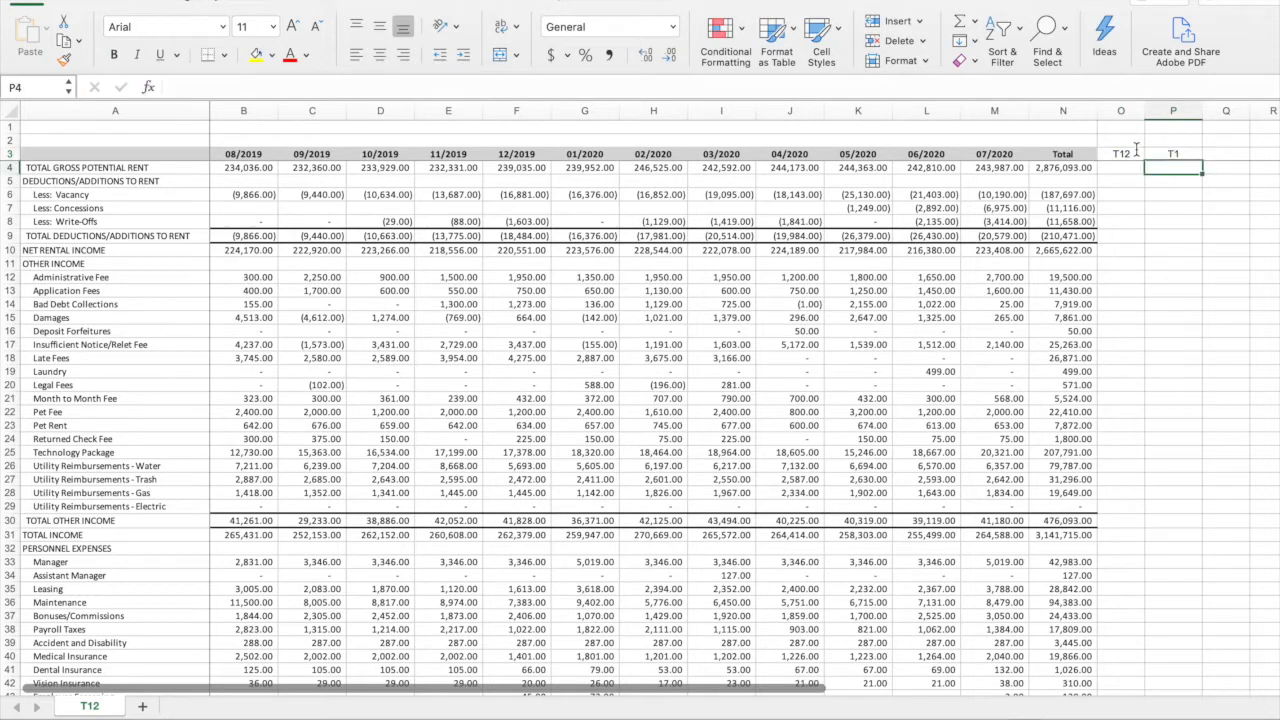
Fill the T12 and T1 heading cells O3:P3 with yellow
drag(1165, 154, 1125, 154)
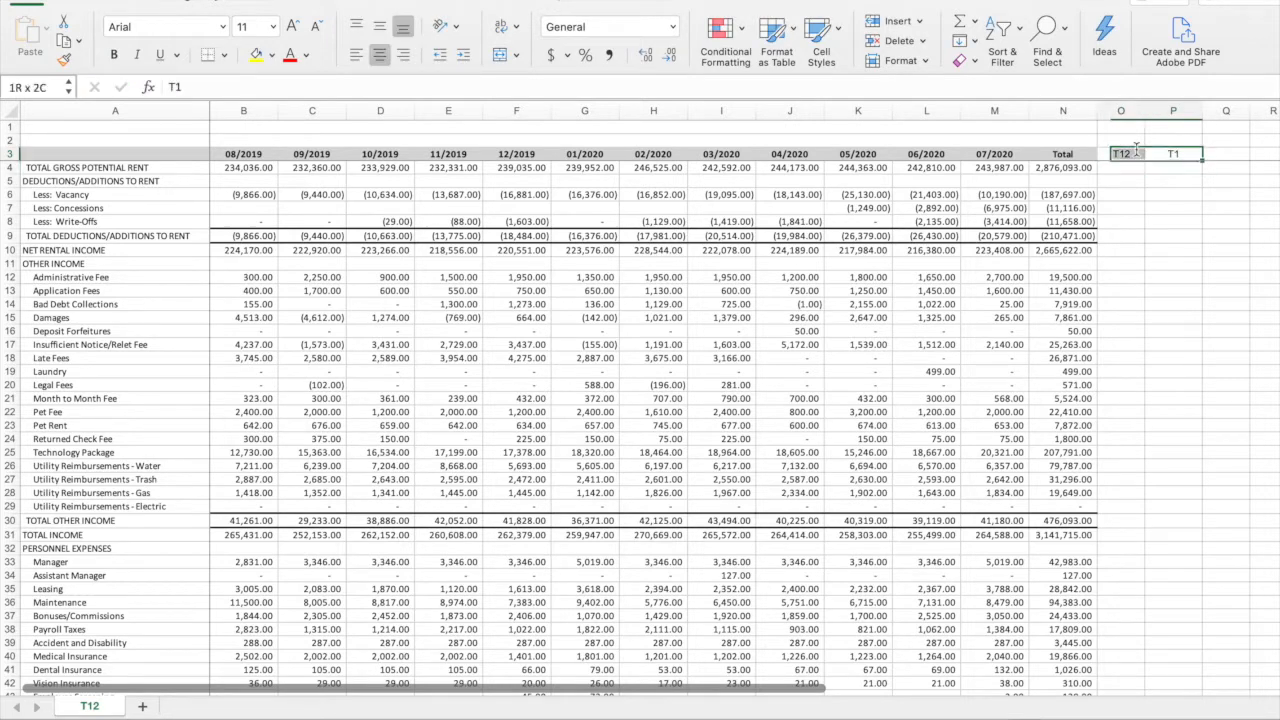
click(257, 55)
click(306, 55)
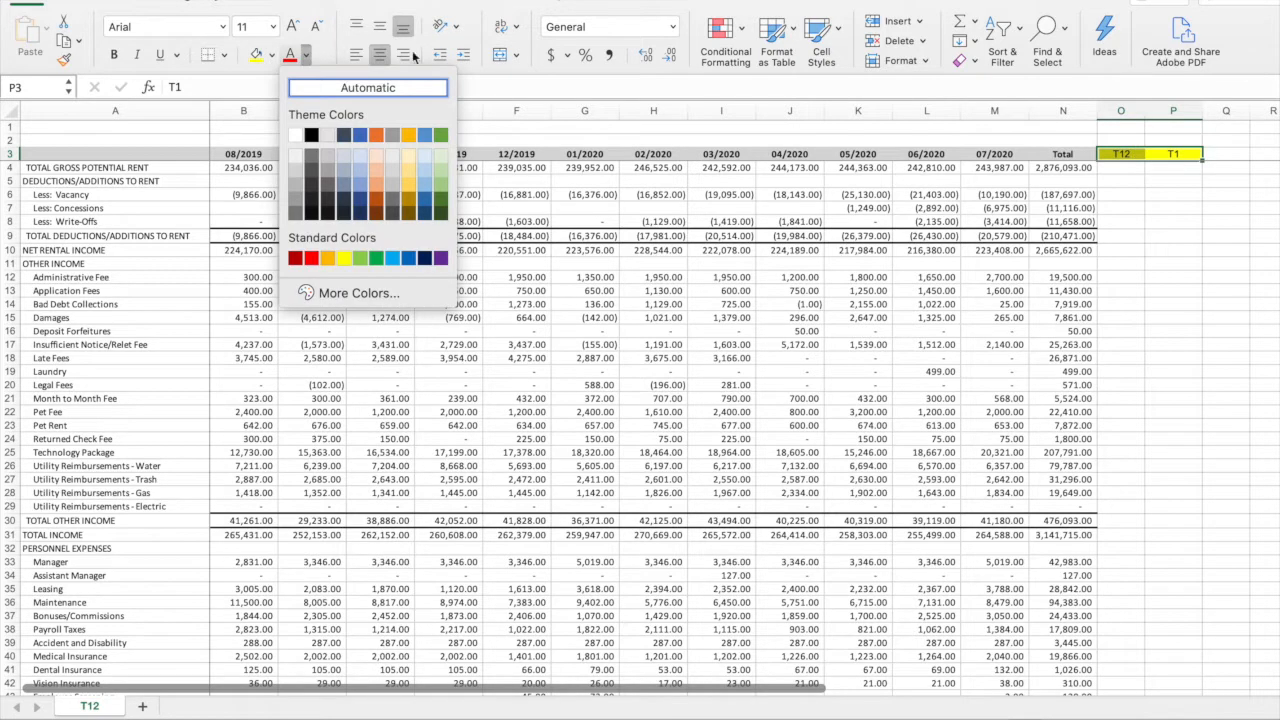
click(1132, 246)
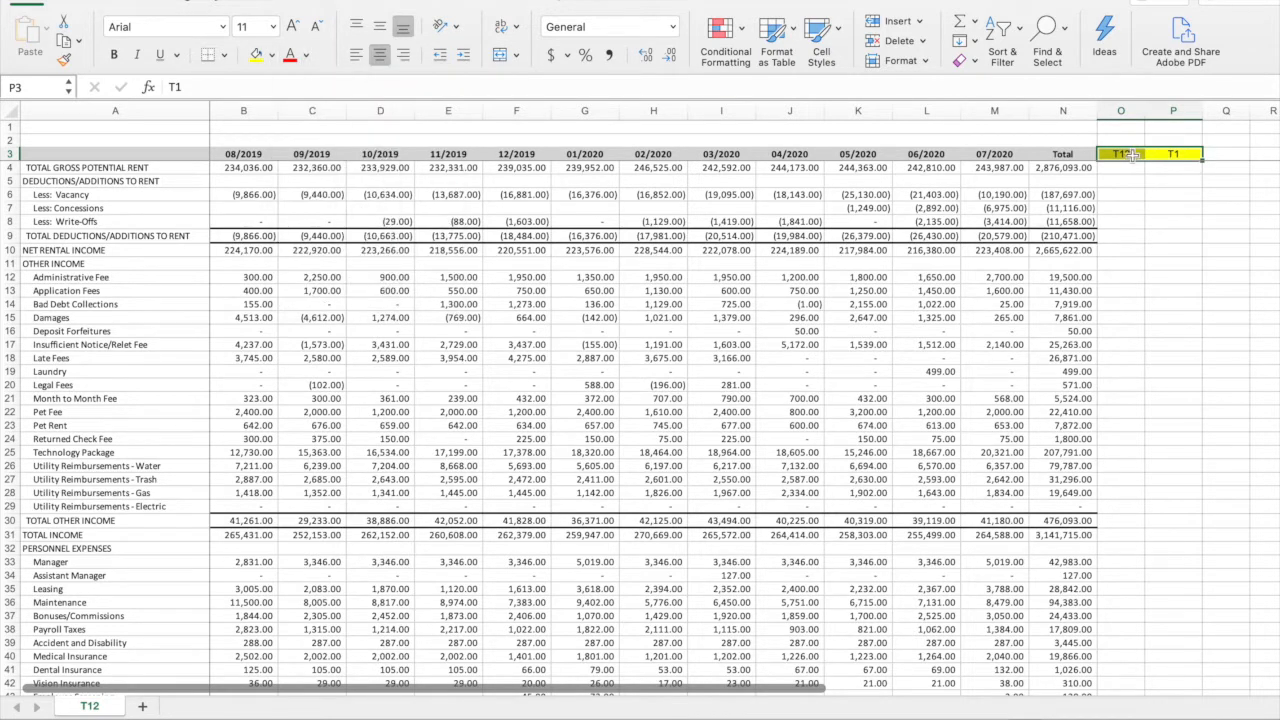
click(1132, 154)
Calculate the T12 vacancy share of gross potential rent in O6 with the formula =N6/N4
click(1128, 196)
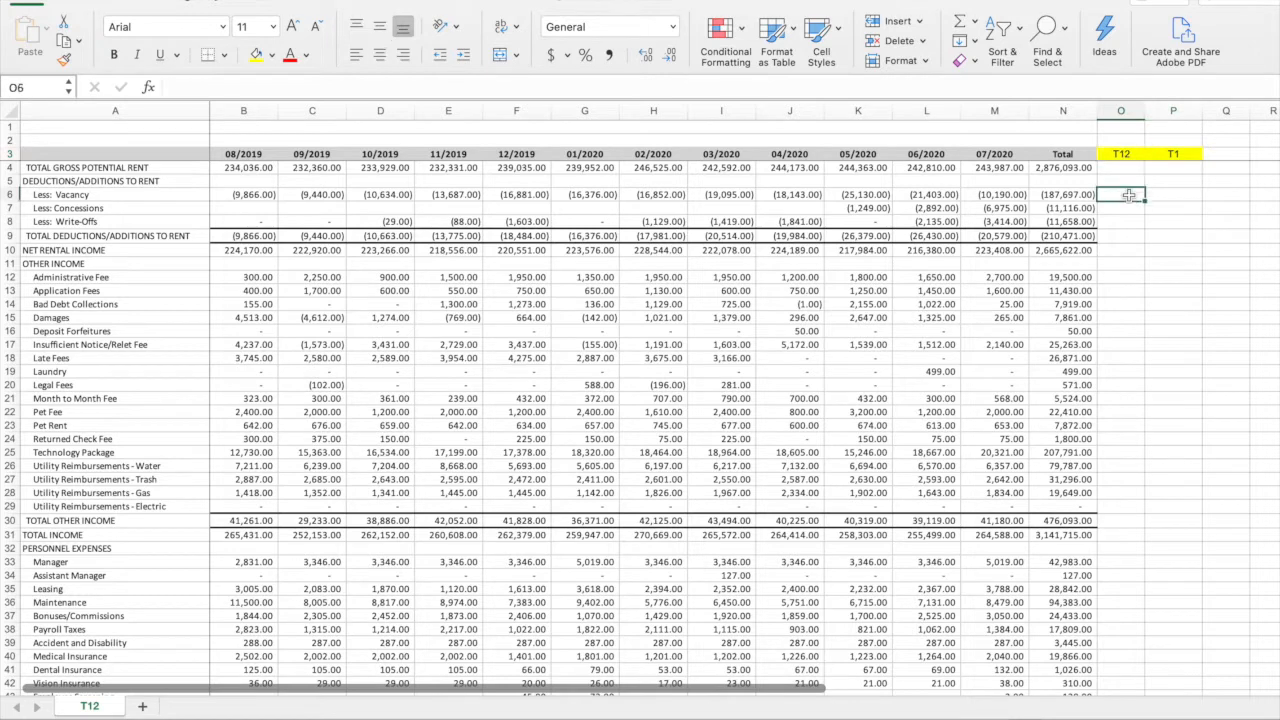
text(=)
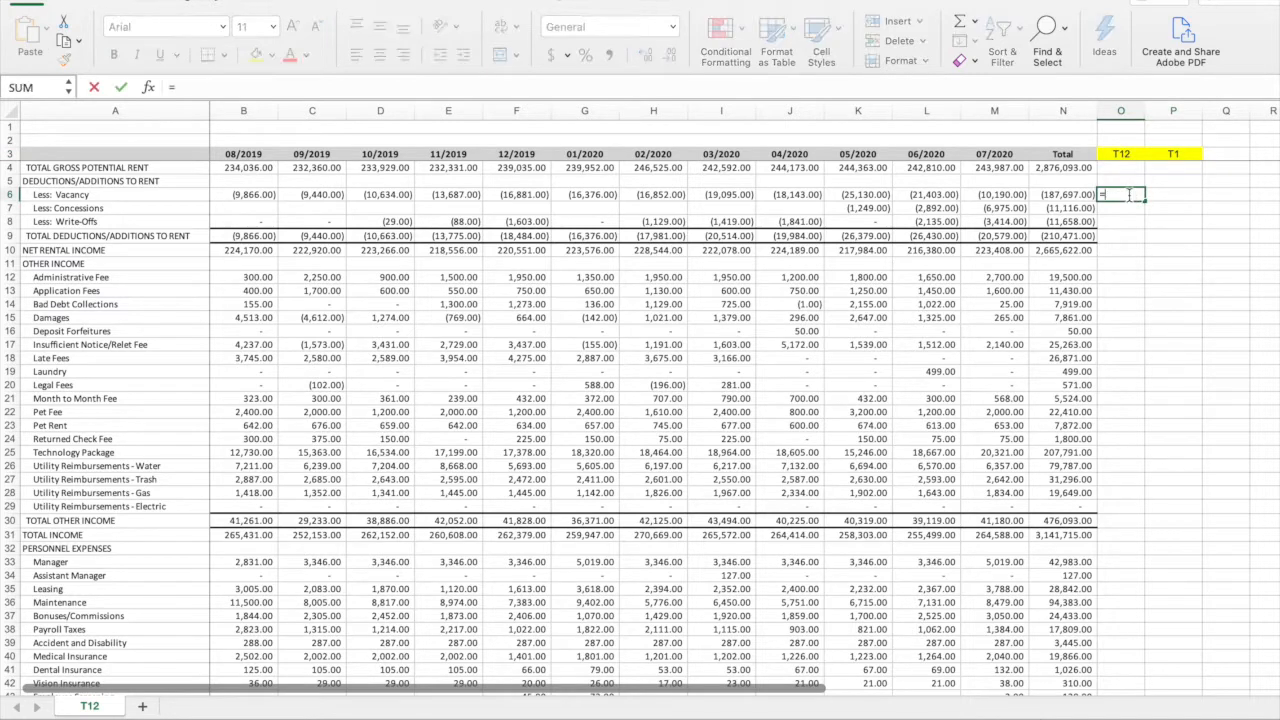
click(1072, 194)
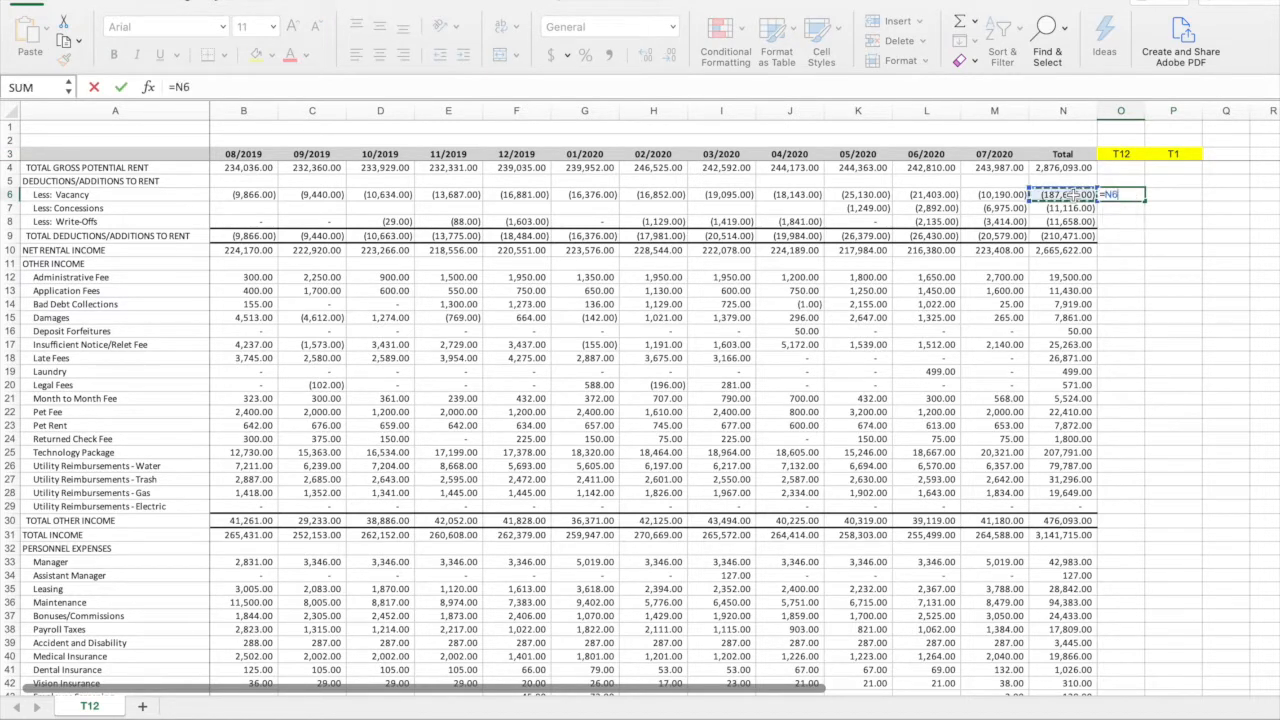
text(/)
click(1053, 168)
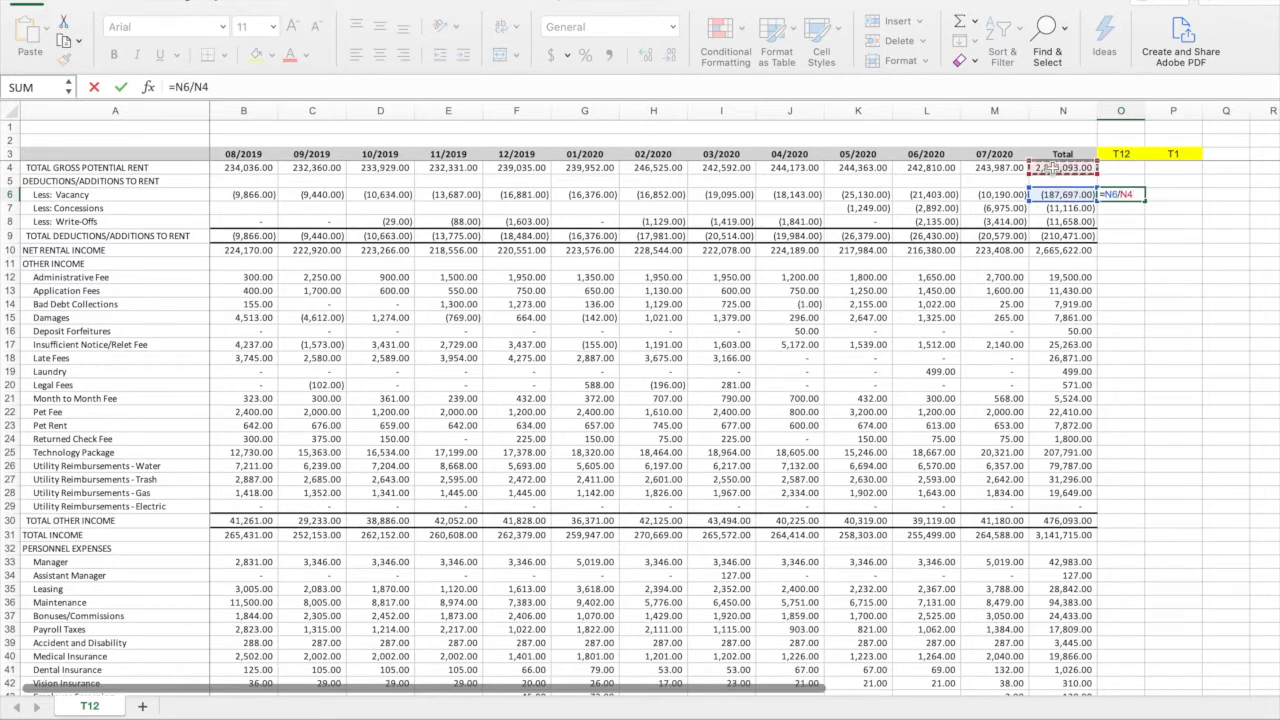
key(Return)
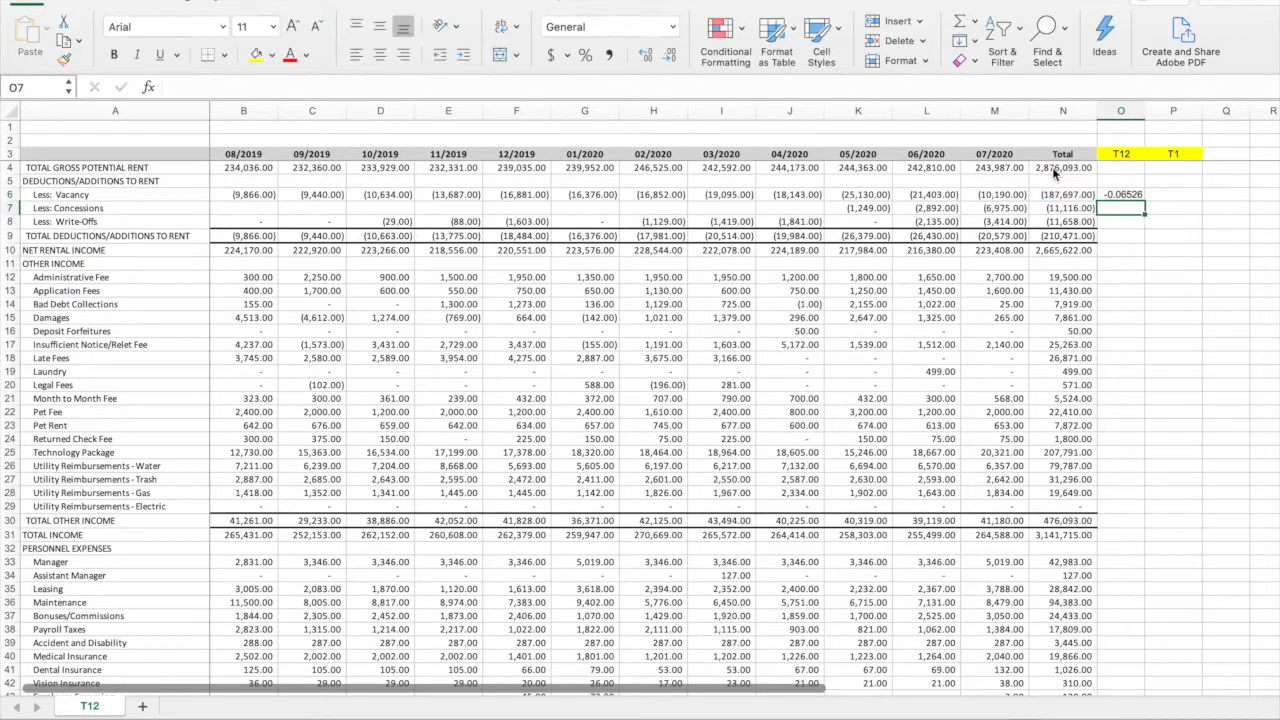
click(1060, 196)
click(62, 194)
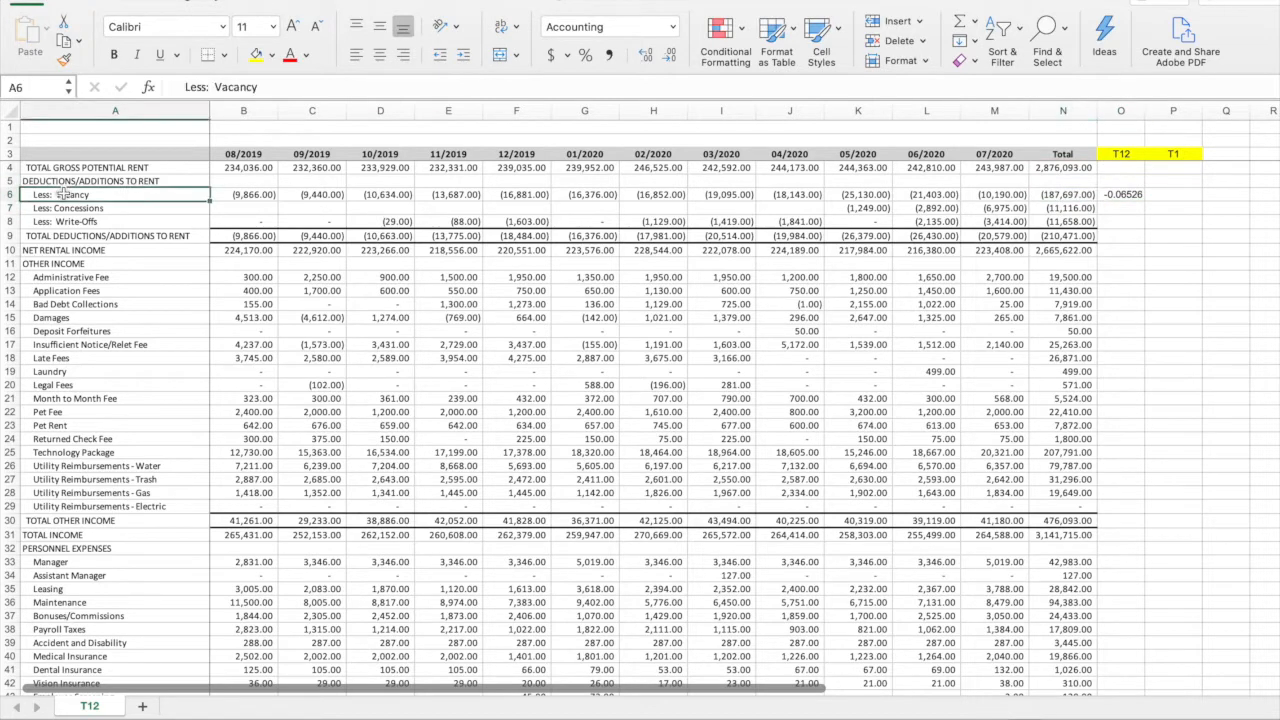
click(128, 182)
Format O6 as a percentage with two decimals and lock its divisor so the formula reads =N6/$N$4
click(1132, 194)
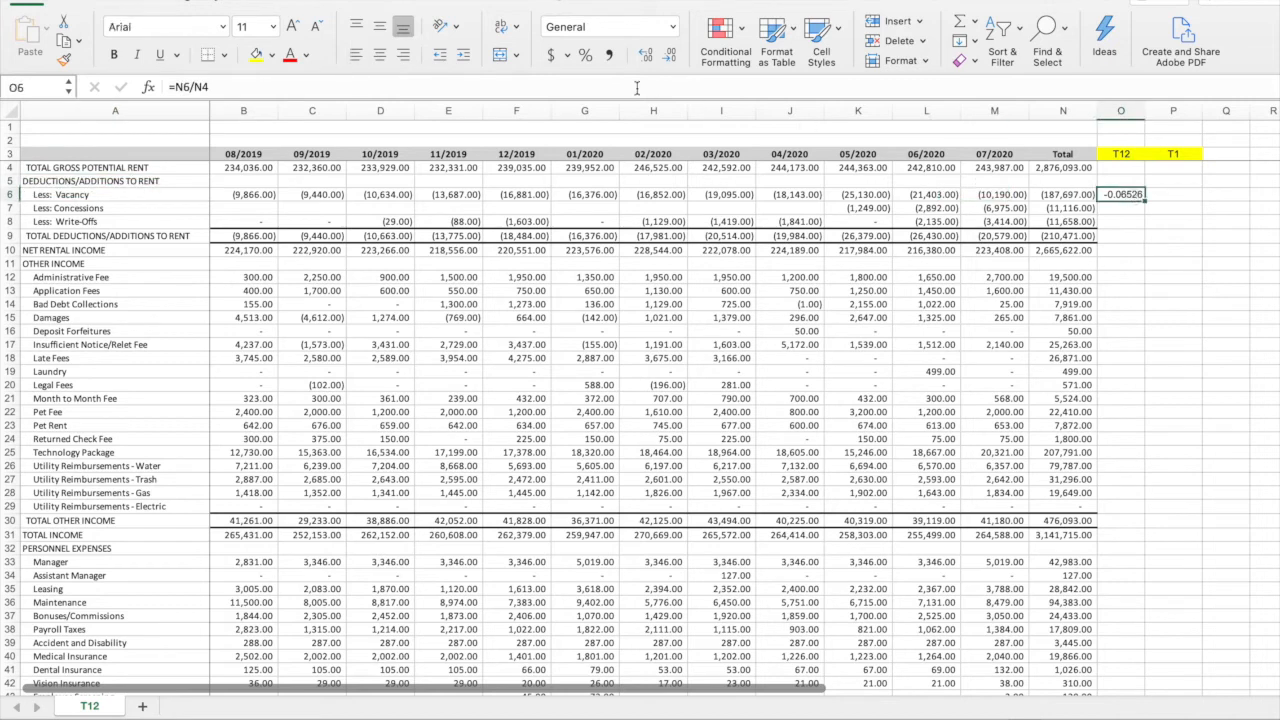
click(586, 55)
click(645, 54)
click(645, 54)
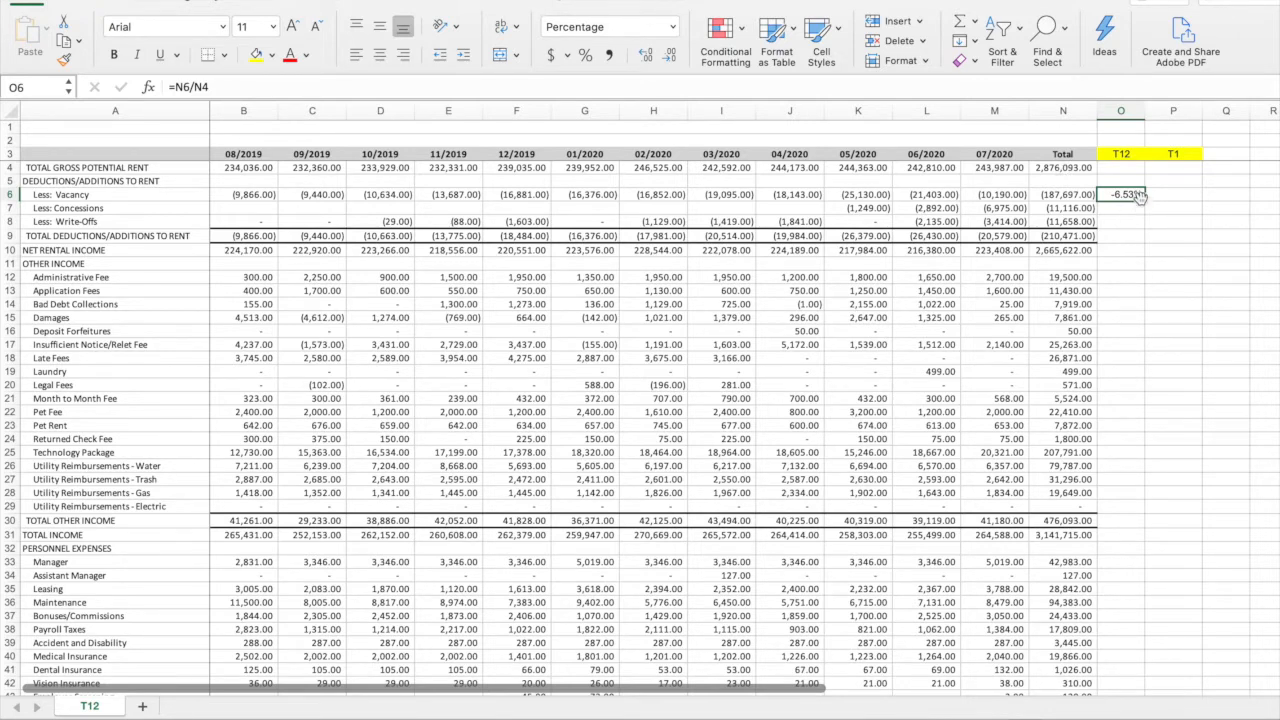
click(194, 87)
text($)
key(Right)
text($)
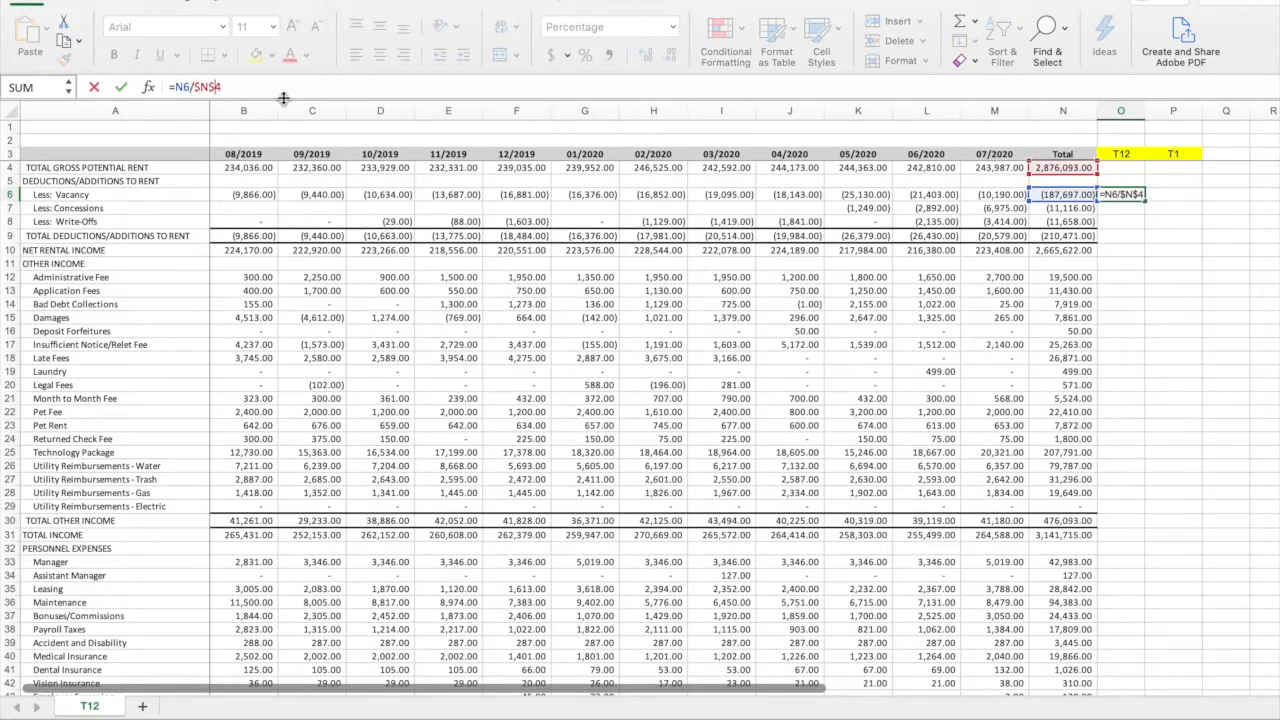
key(Return)
Calculate the T1 vacancy share of 07/2020 gross potential rent in P6 with the formula =M6/M4
click(1178, 196)
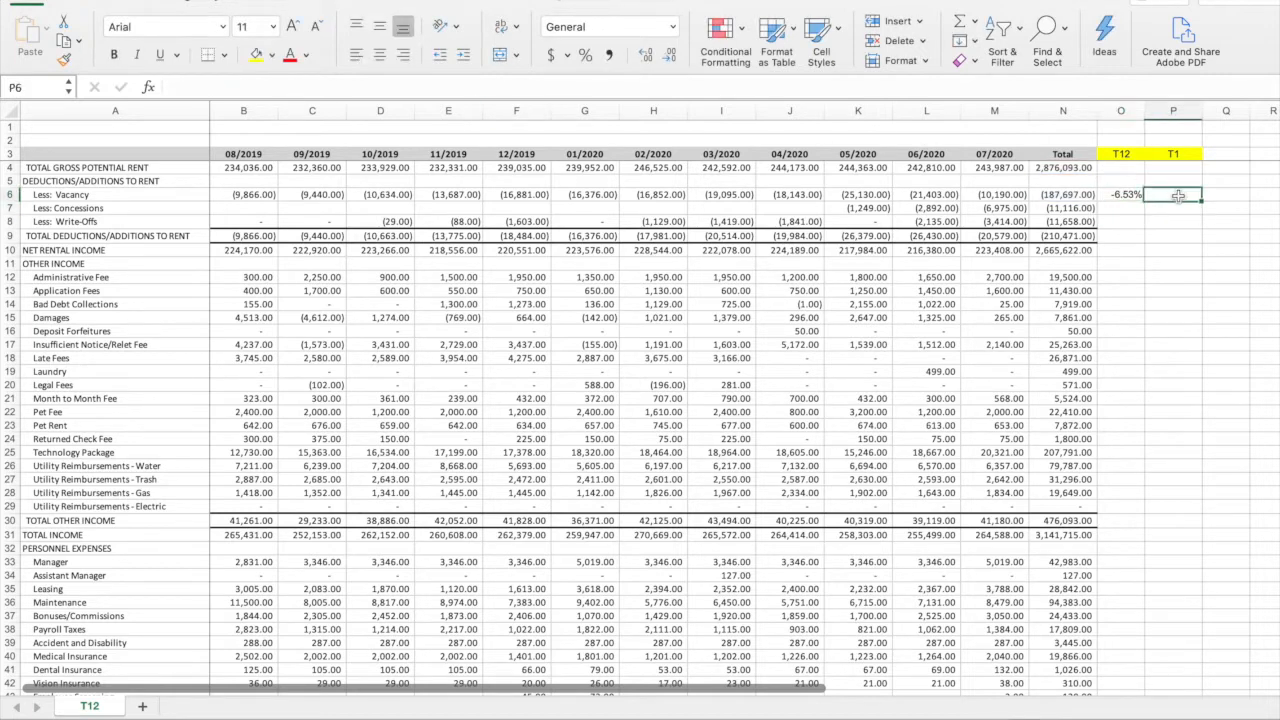
text(=)
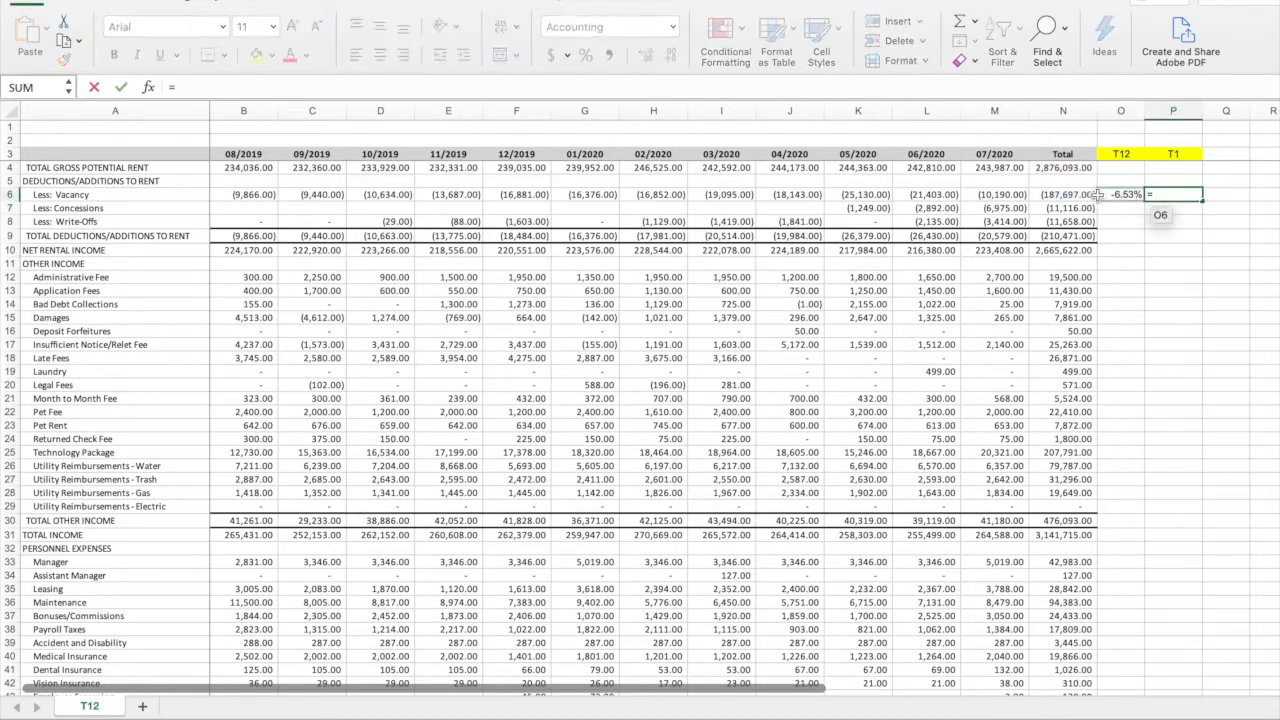
click(1000, 193)
text(/)
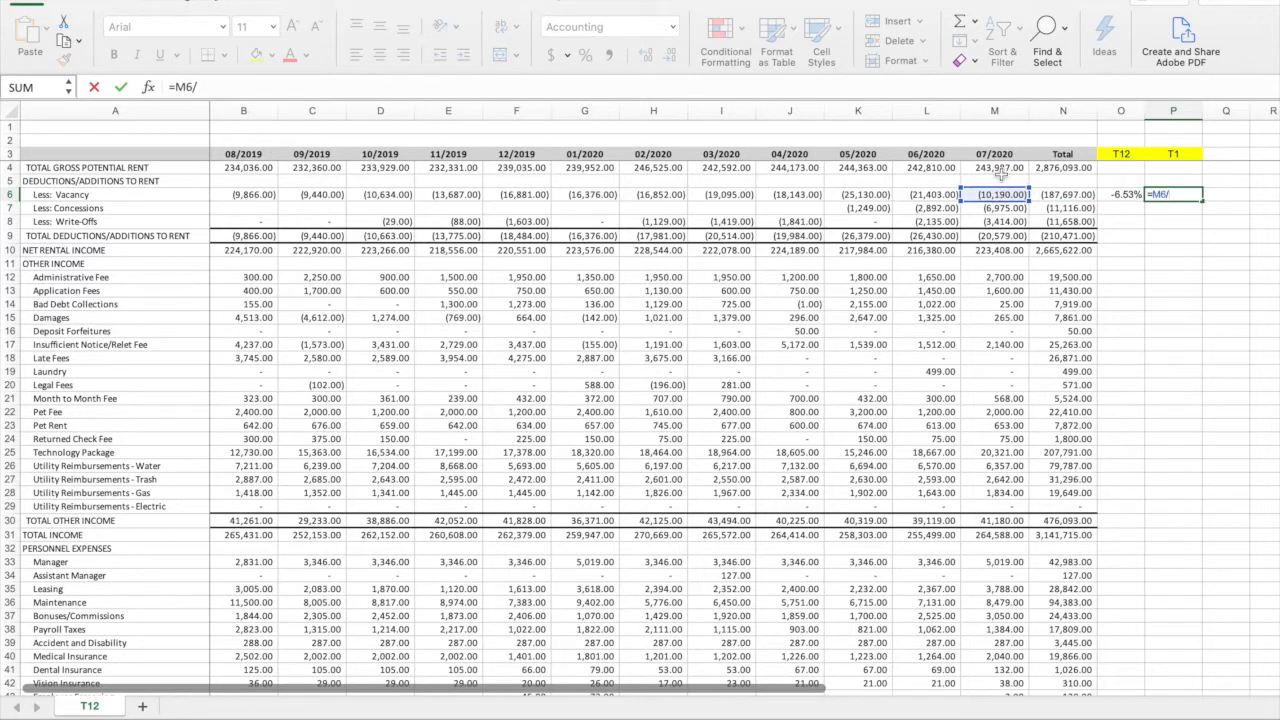
click(998, 169)
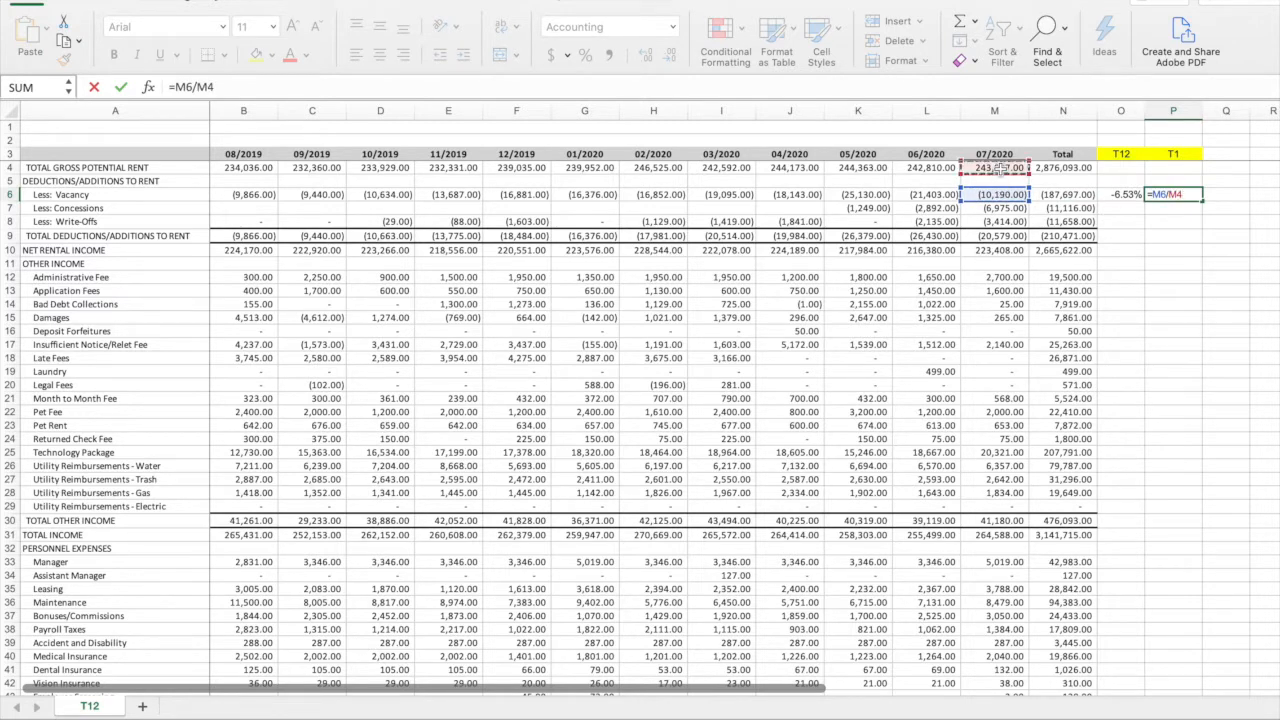
key(Return)
Lock the divisor in P6 so the formula reads =M6/$M$4, and format the cell as a percentage with two decimals
click(1194, 195)
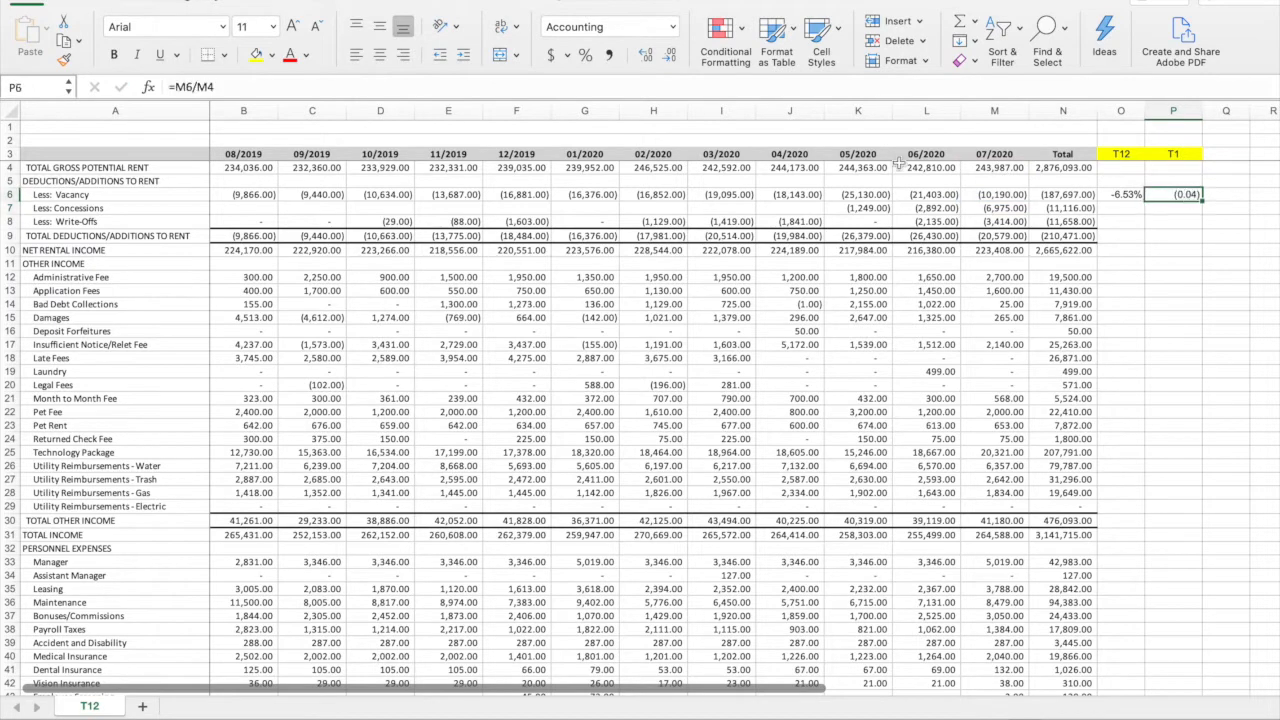
click(197, 87)
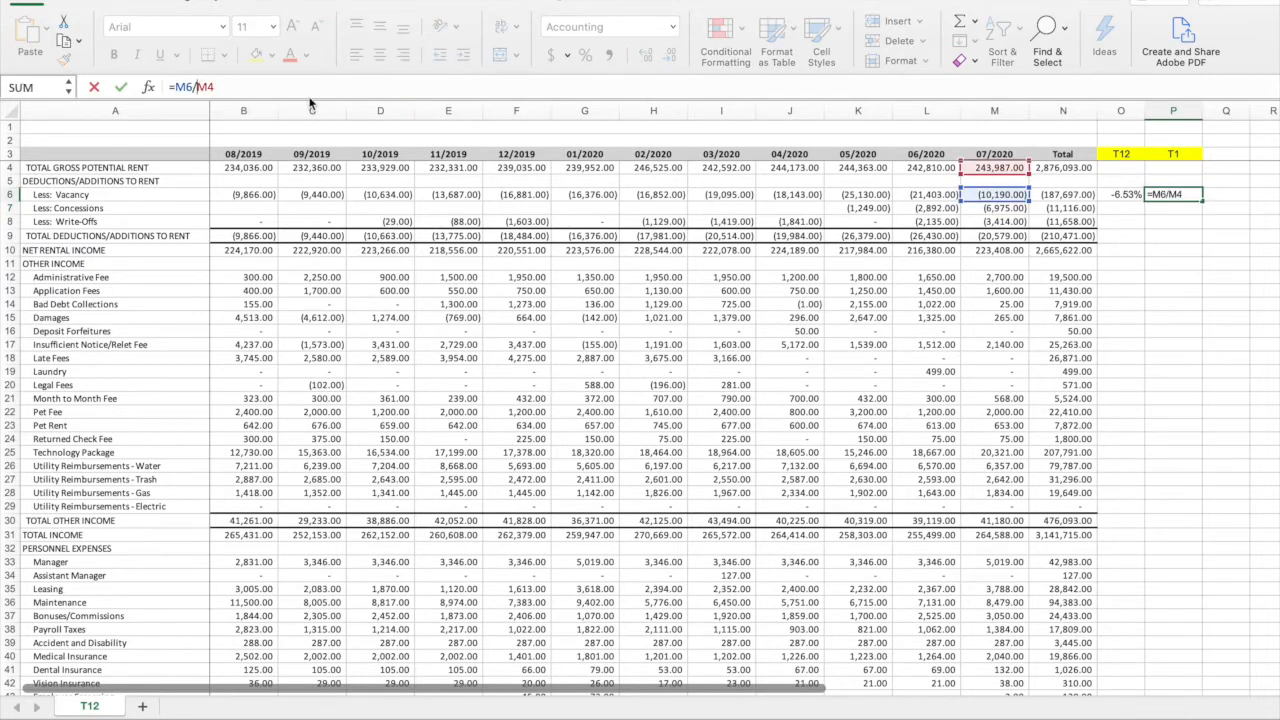
text($)
key(Right)
text($)
key(Return)
key(Up)
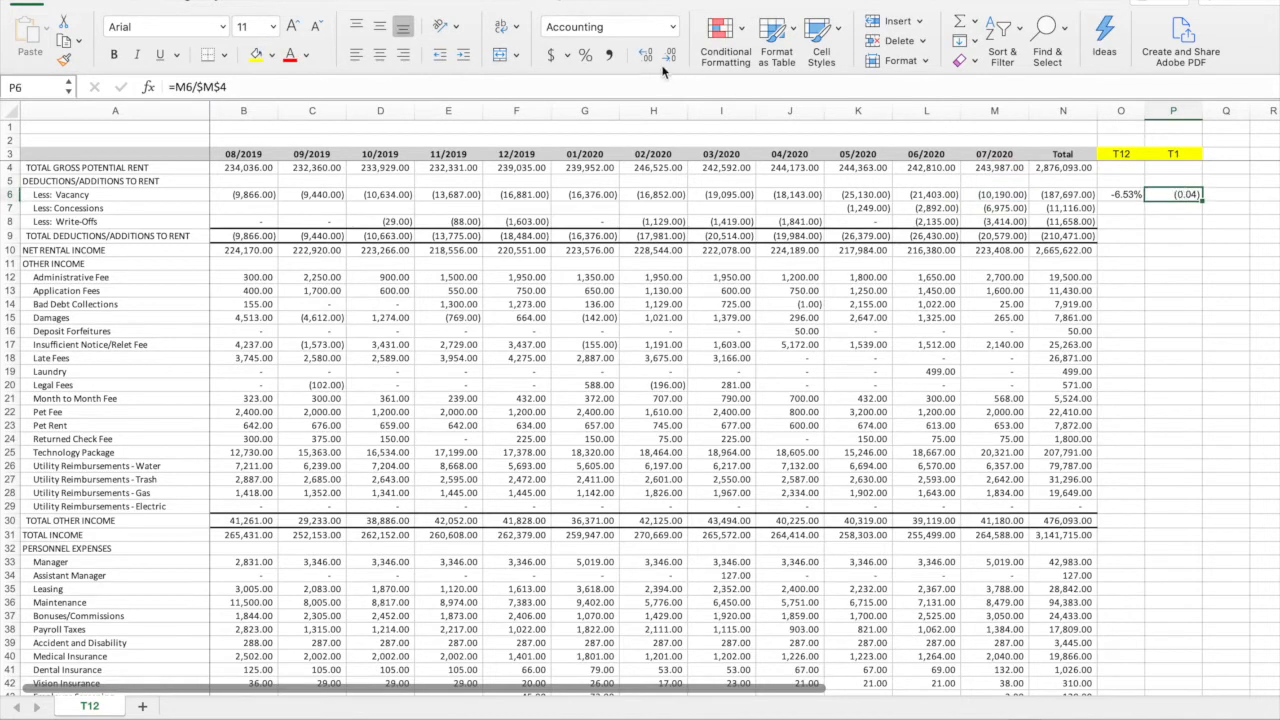
click(586, 55)
click(646, 54)
click(646, 54)
Fill the O6:P6 formulas down to the Total Income row 31, and clear the copies in rows 29 and 11
drag(1126, 195, 1194, 537)
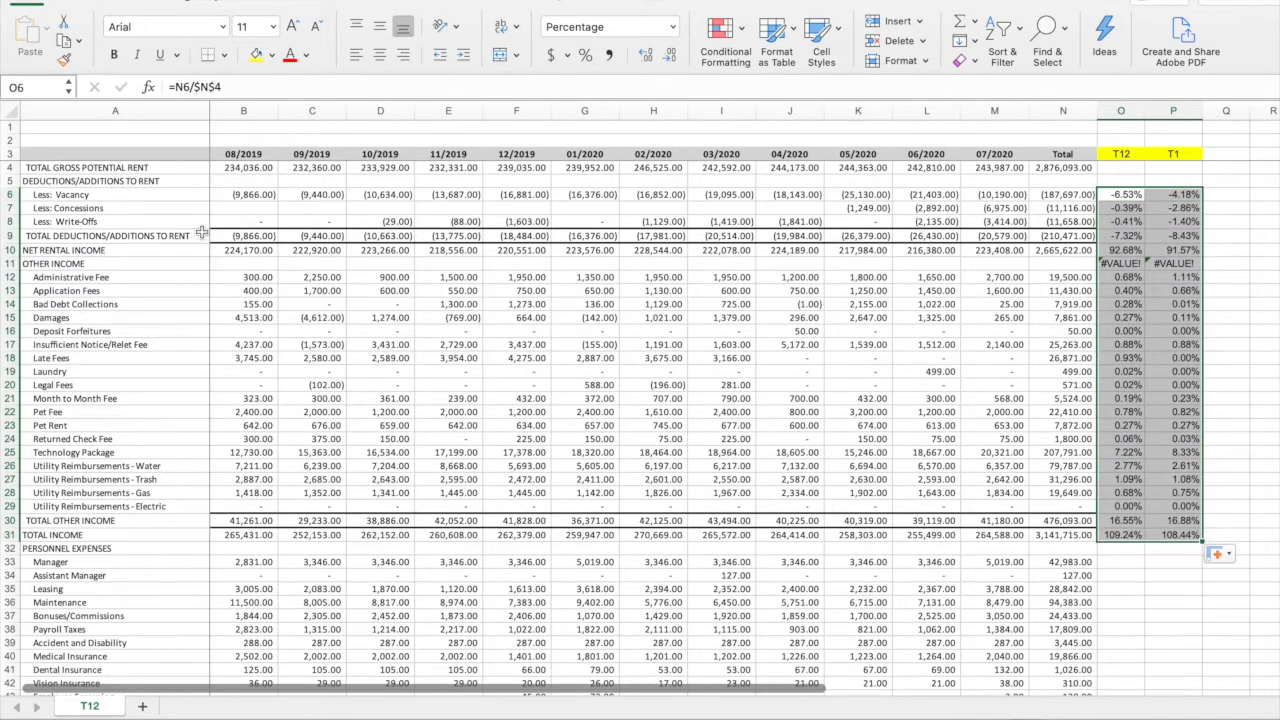
click(1124, 535)
click(1141, 506)
click(1180, 506)
drag(1107, 507, 1181, 507)
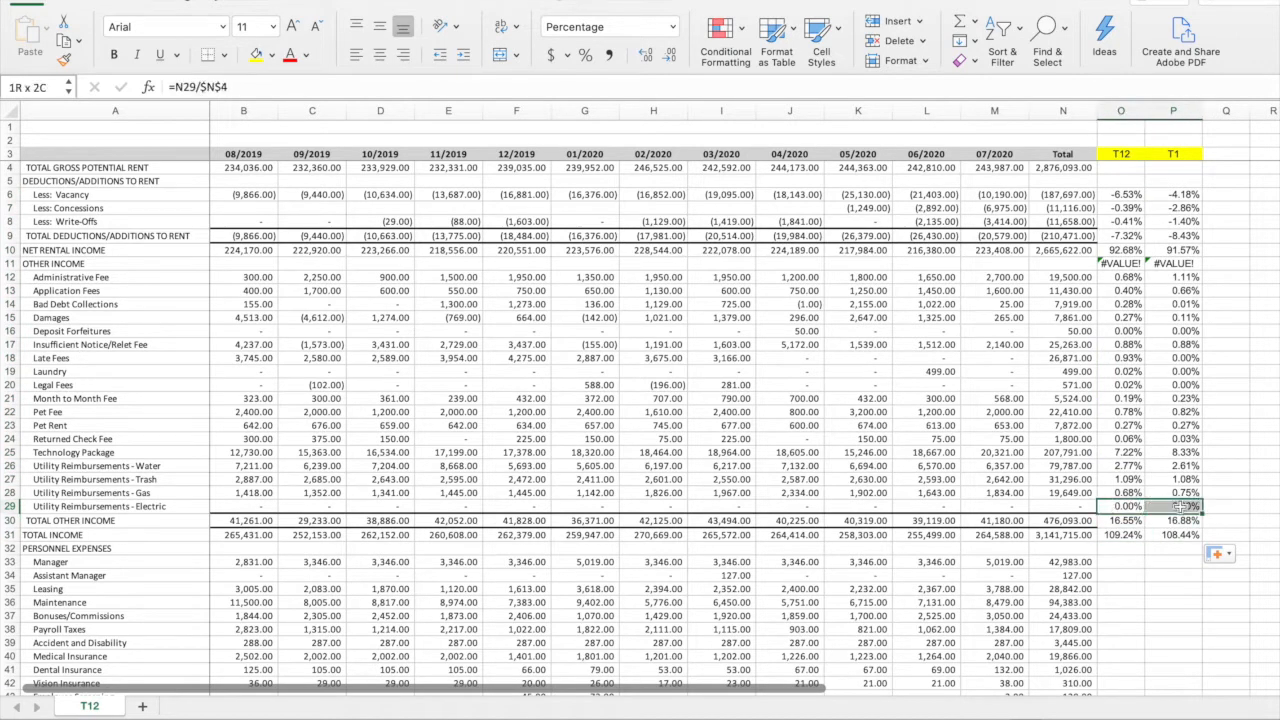
key(Delete)
drag(1110, 263, 1180, 263)
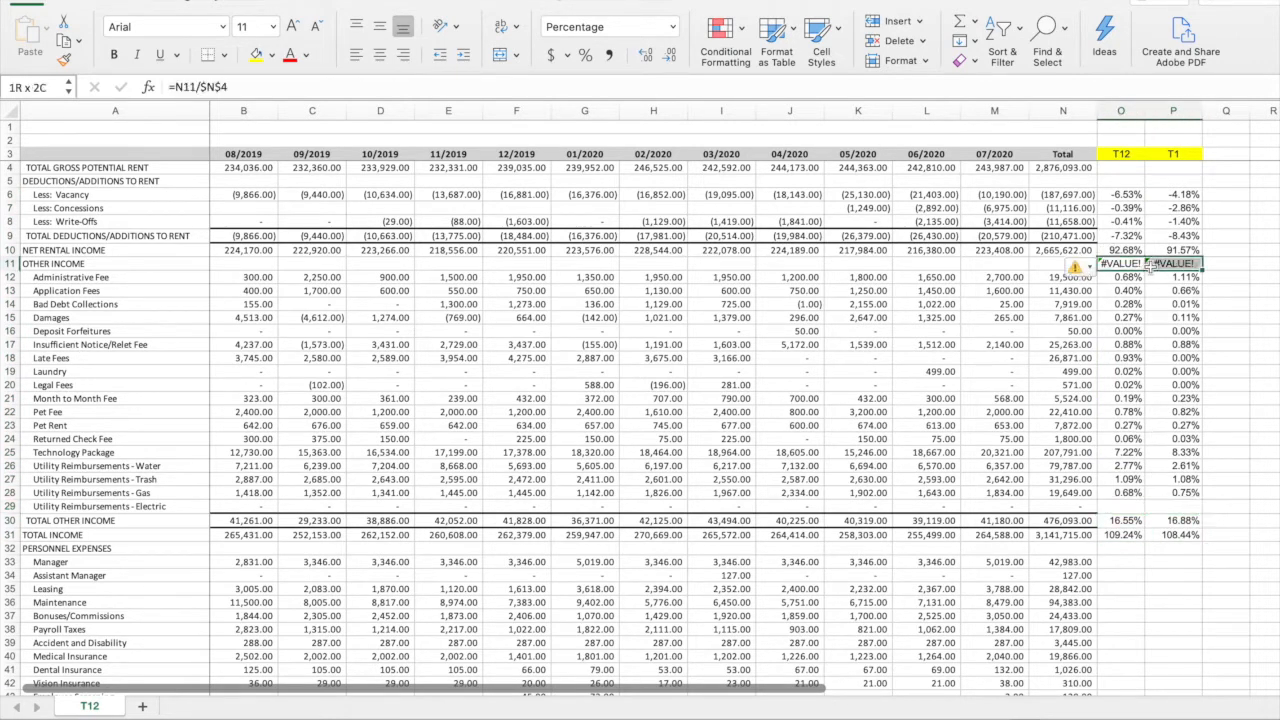
key(Delete)
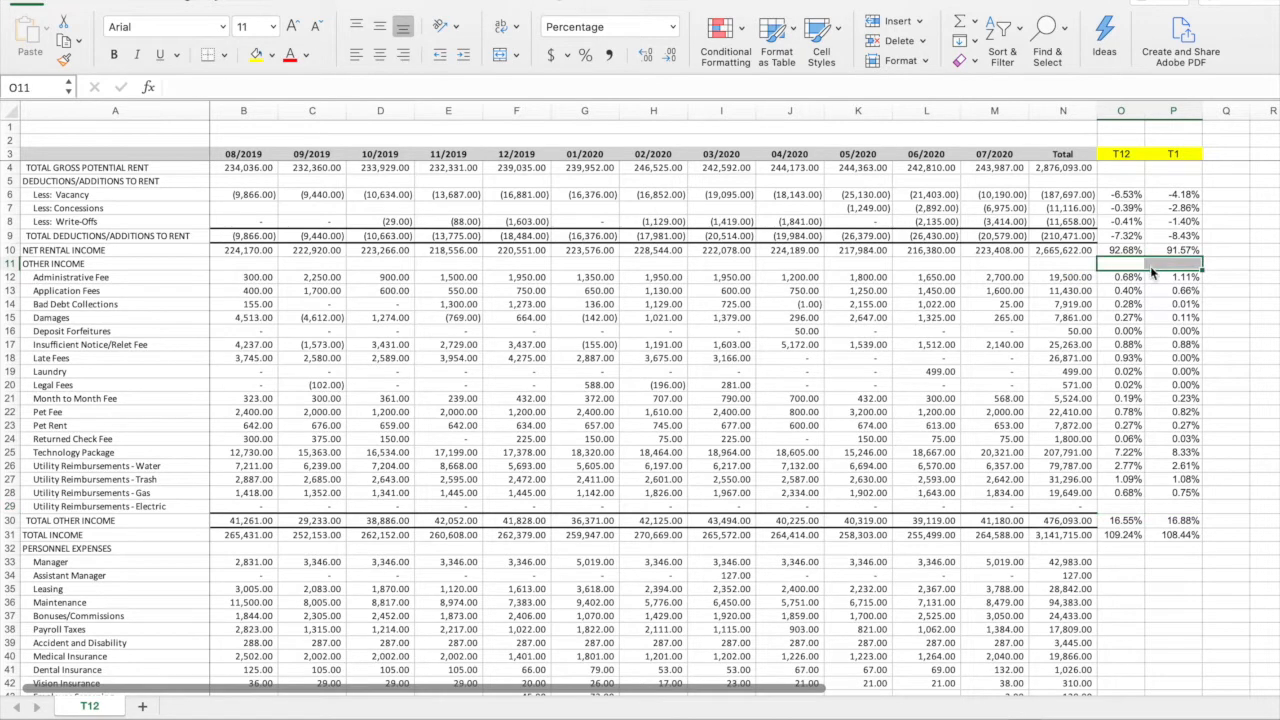
click(1232, 265)
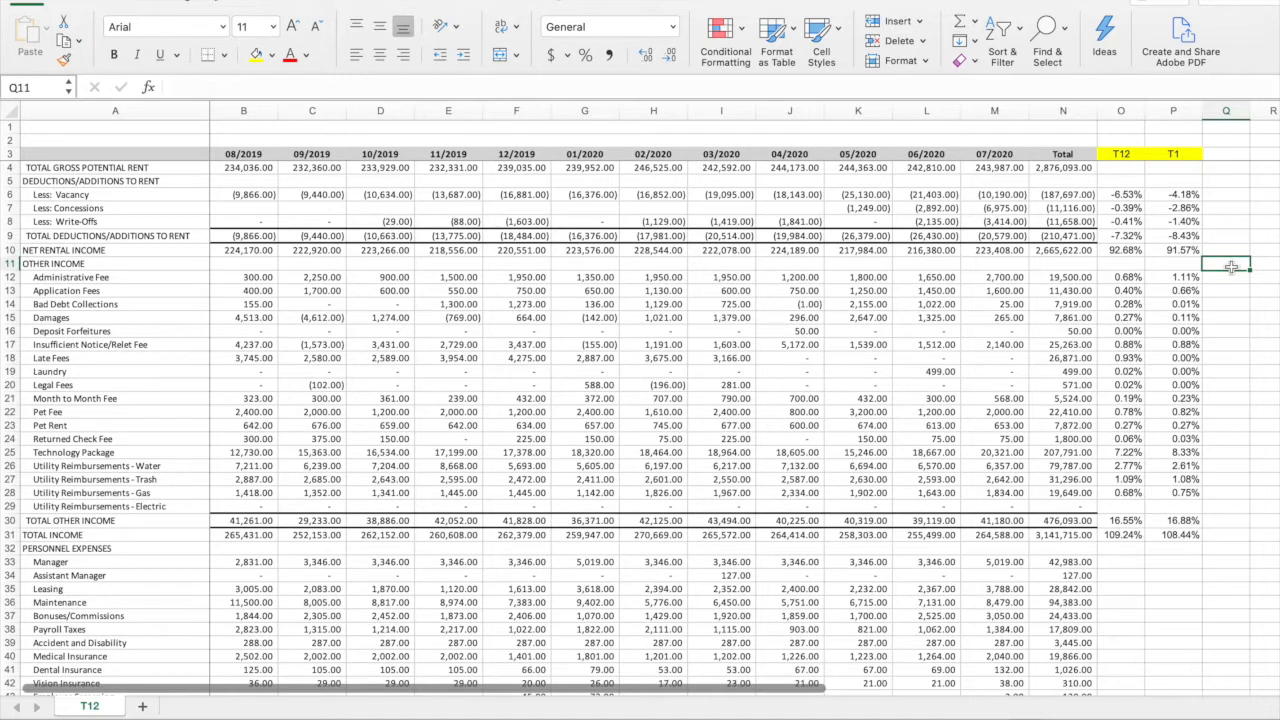
Review the T12 and T1 percentages for the other income items, then for vacancy, concessions and write-offs
drag(1125, 279, 1180, 492)
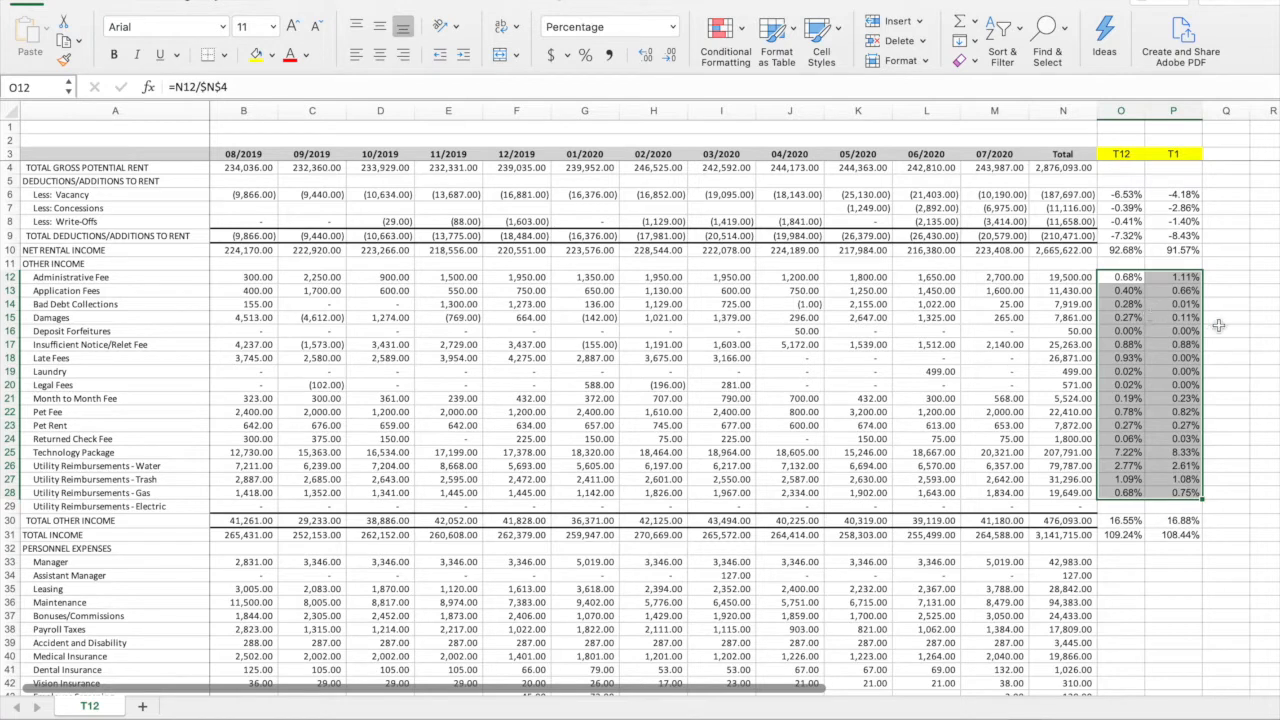
drag(1120, 194, 1185, 220)
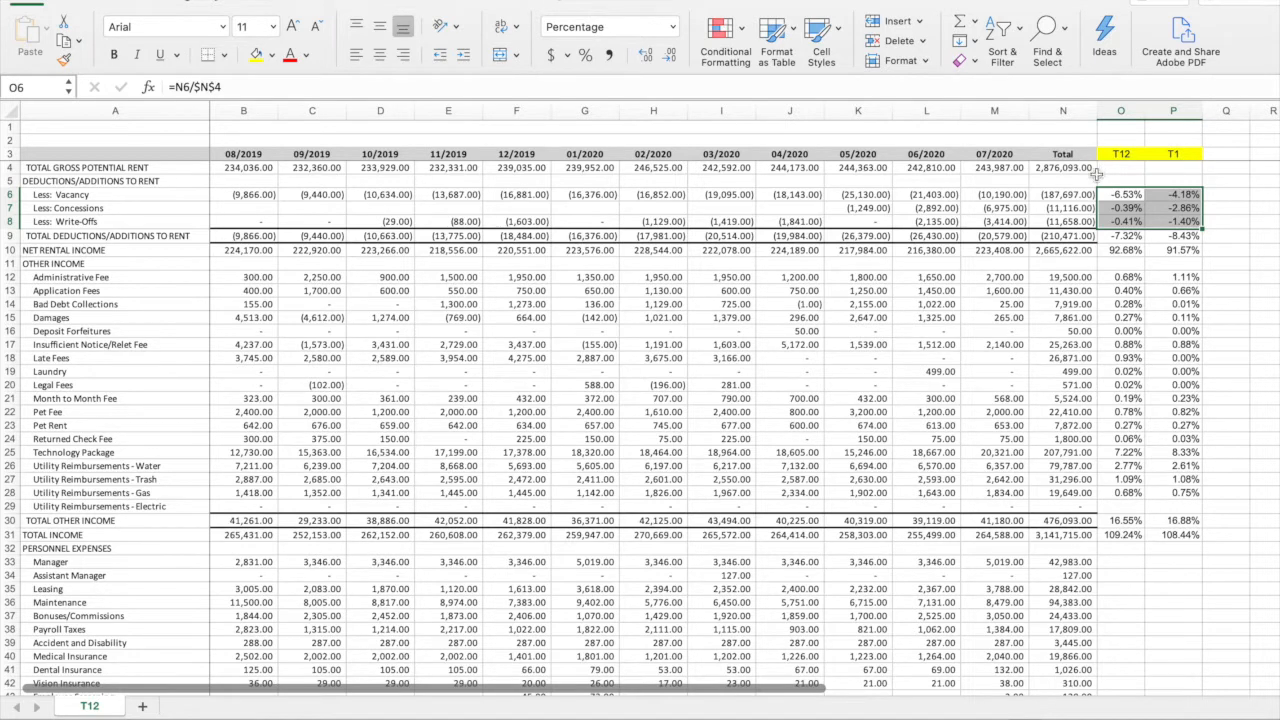
click(1221, 196)
drag(1137, 196, 1157, 196)
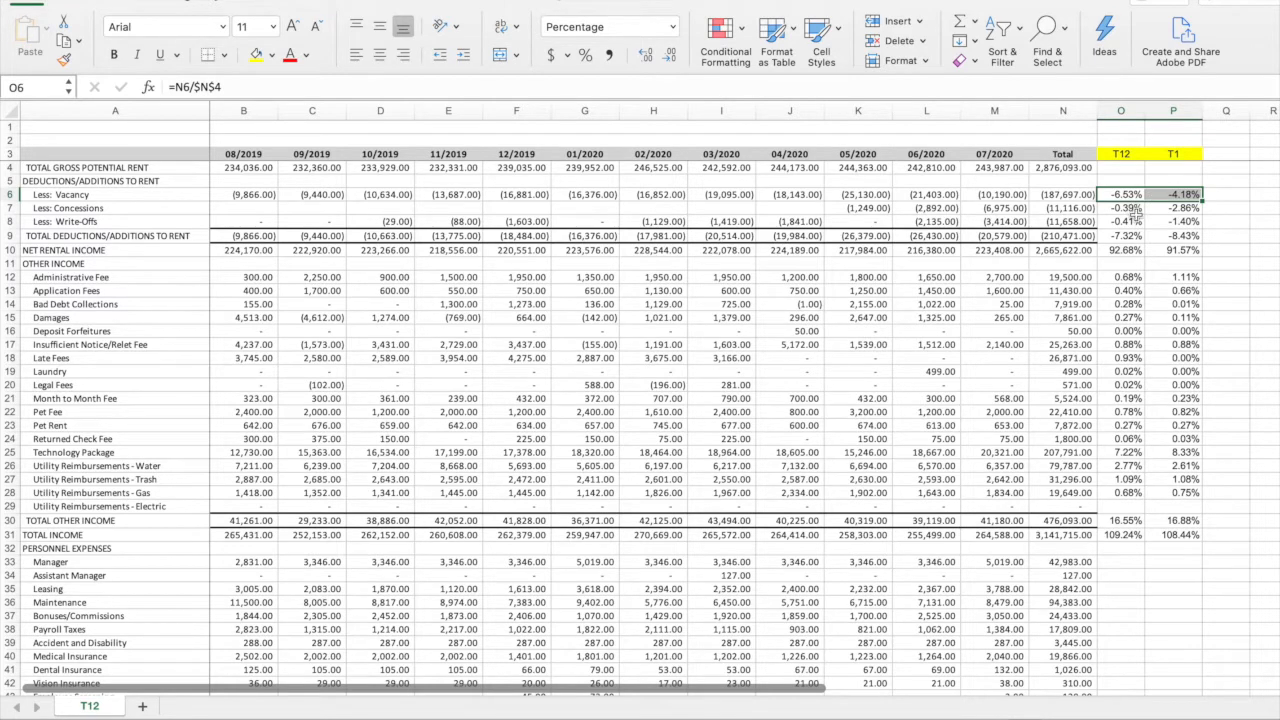
drag(1130, 209, 1170, 208)
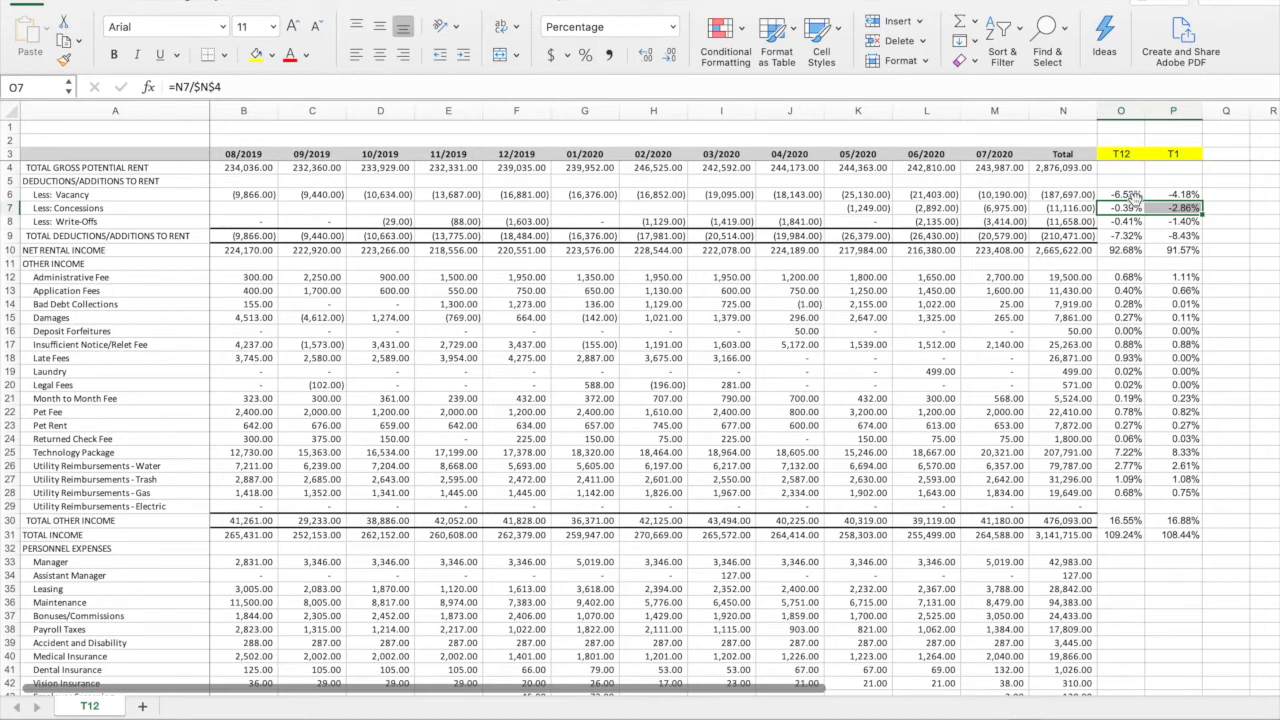
drag(1124, 196, 1152, 195)
Compare the T12 and T1 concession percentages with the monthly concession amounts from 05/2020 to 07/2020
click(1171, 208)
click(1123, 210)
click(1171, 208)
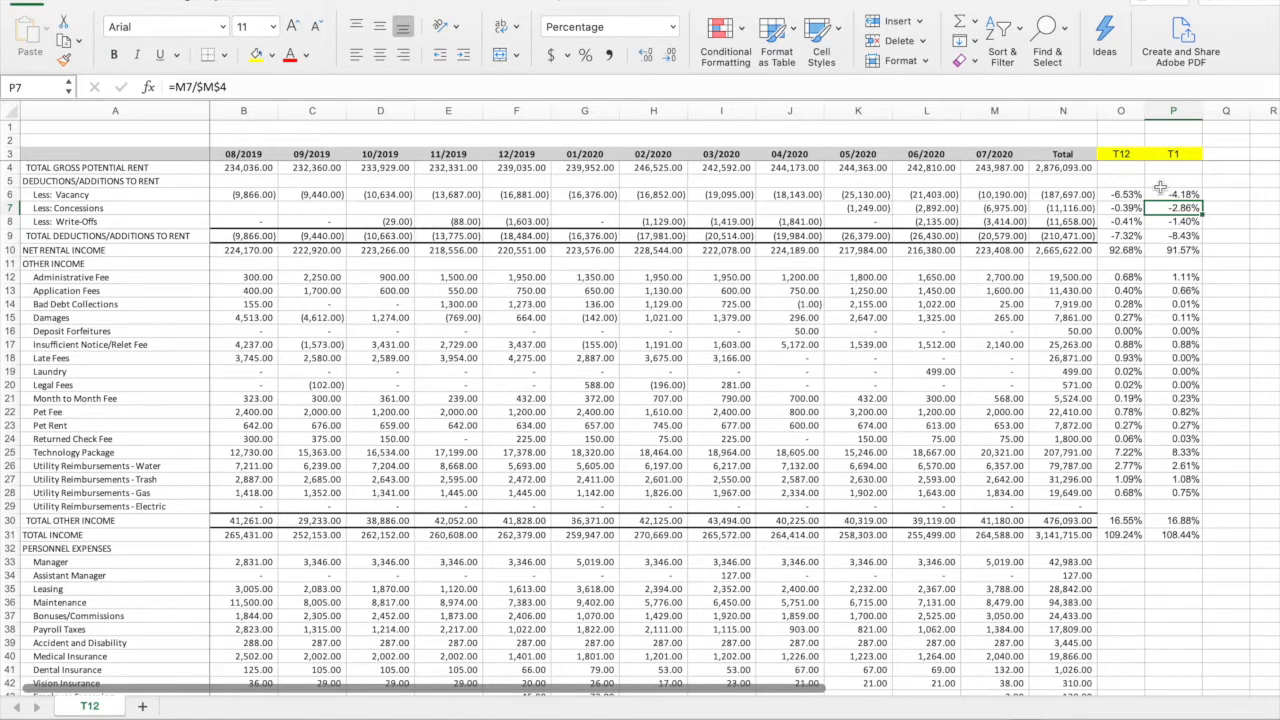
click(1138, 209)
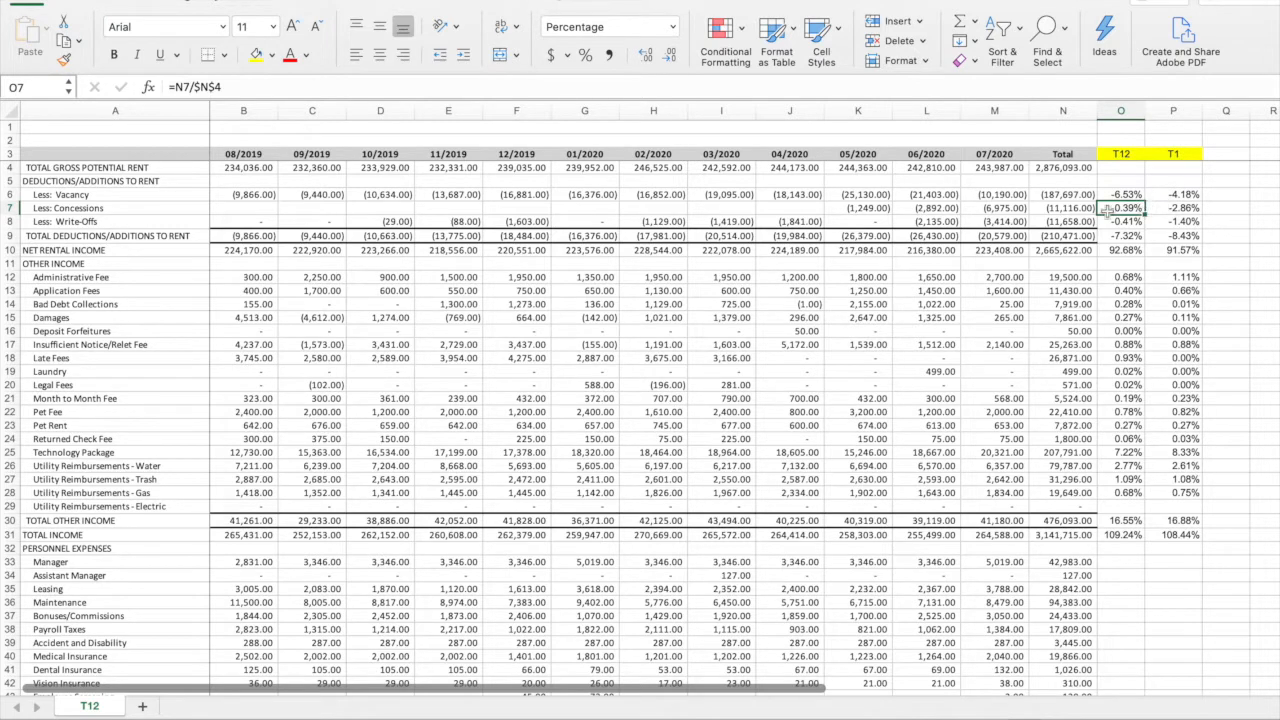
drag(850, 208, 1003, 209)
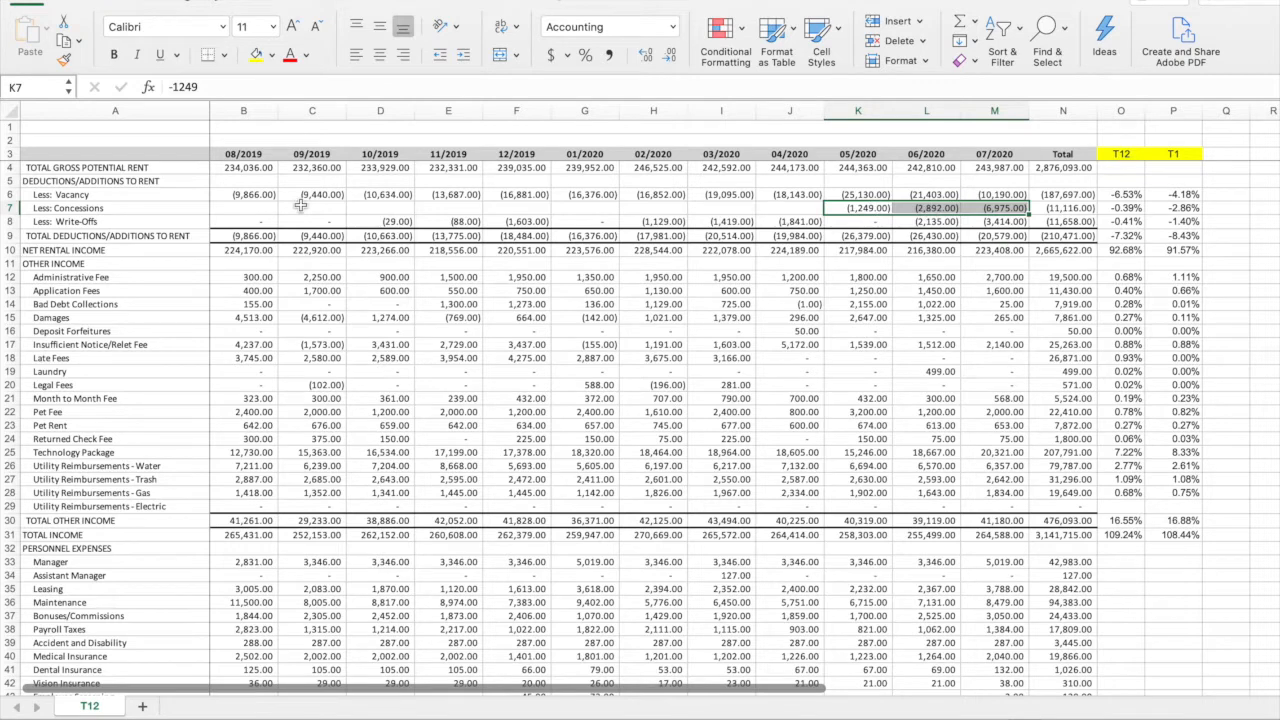
click(1137, 208)
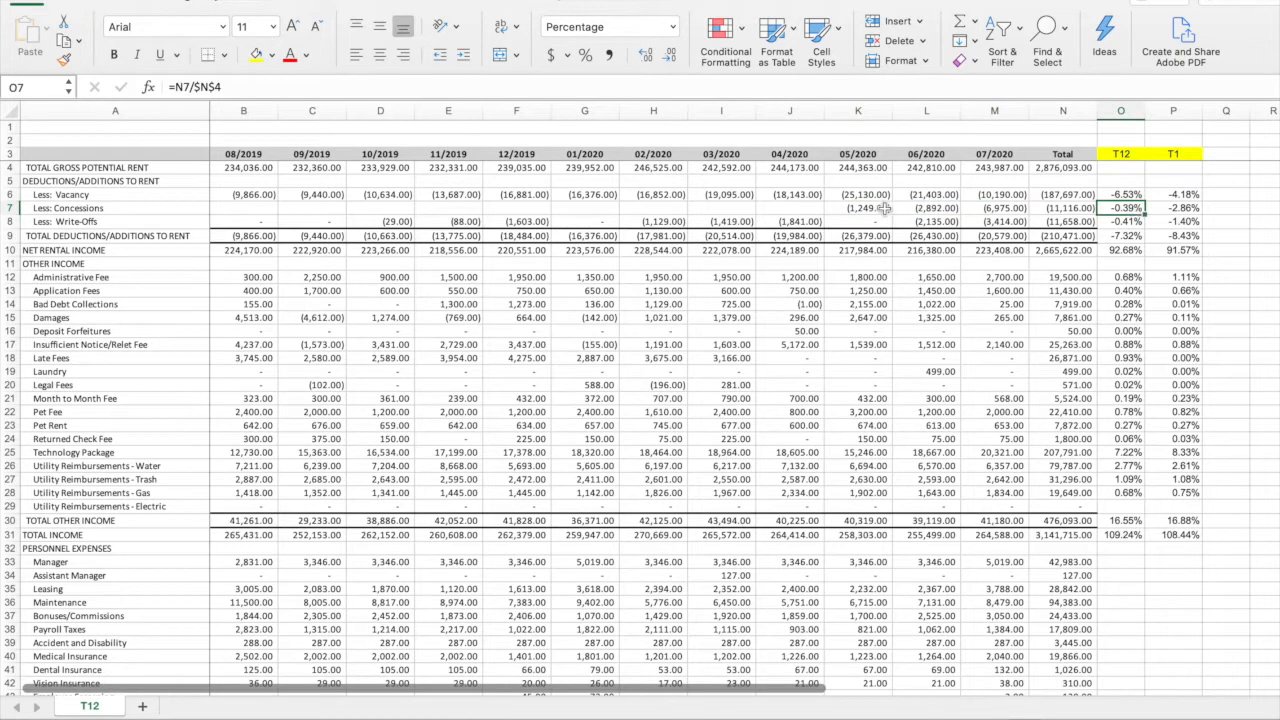
drag(862, 208, 990, 210)
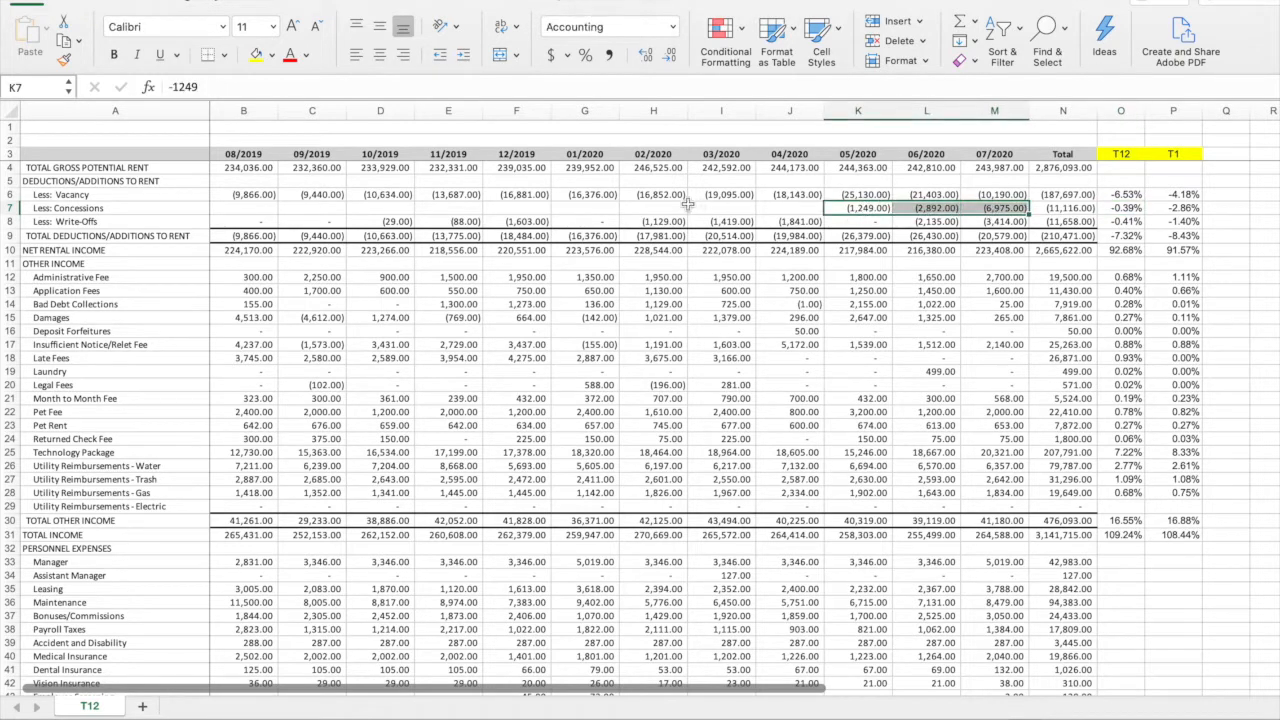
Color the 05/2020 to 07/2020 concession amounts in K7:M7 and the T1 concessions percentage in P7 red
drag(245, 208, 820, 208)
click(846, 207)
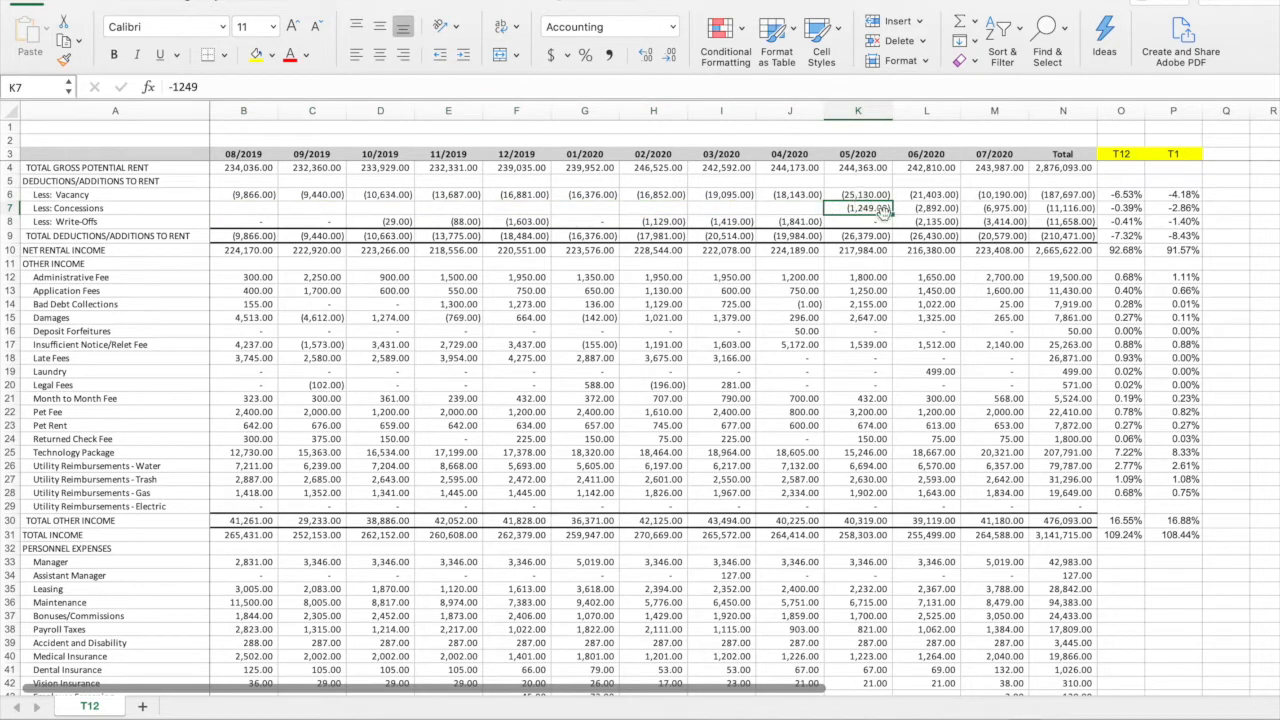
drag(1009, 208, 885, 208)
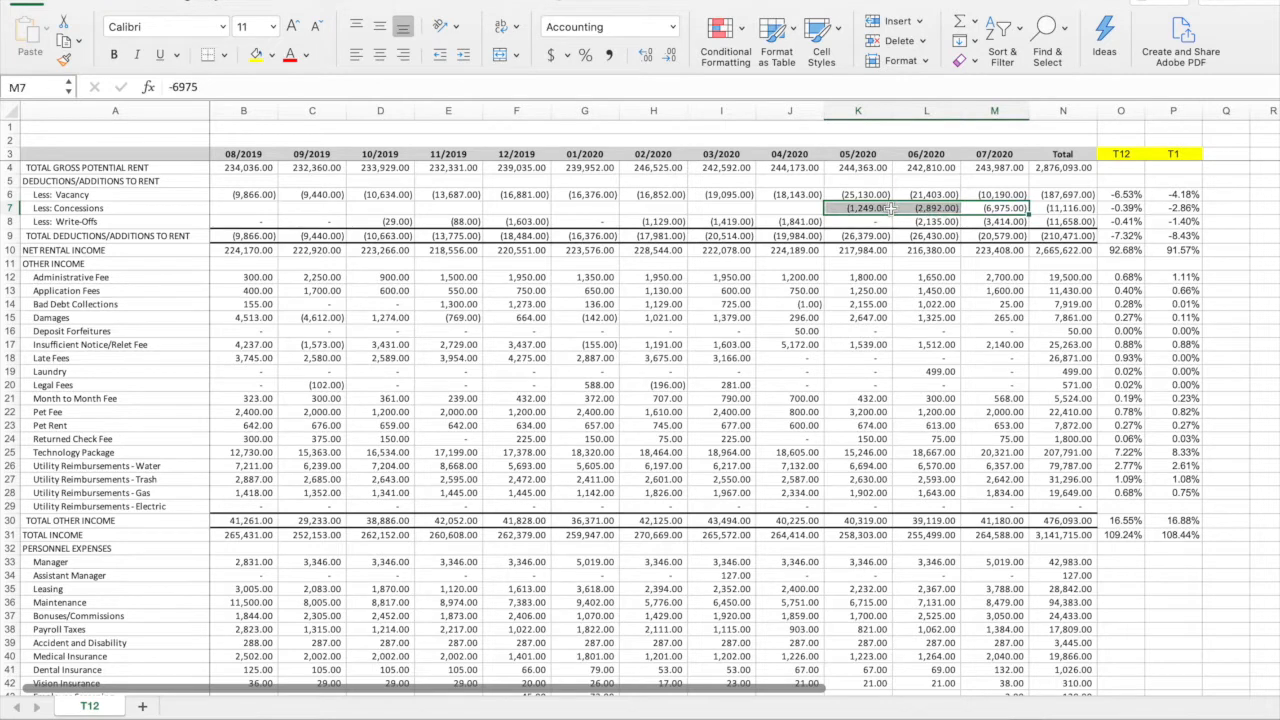
click(290, 55)
click(1167, 208)
click(290, 55)
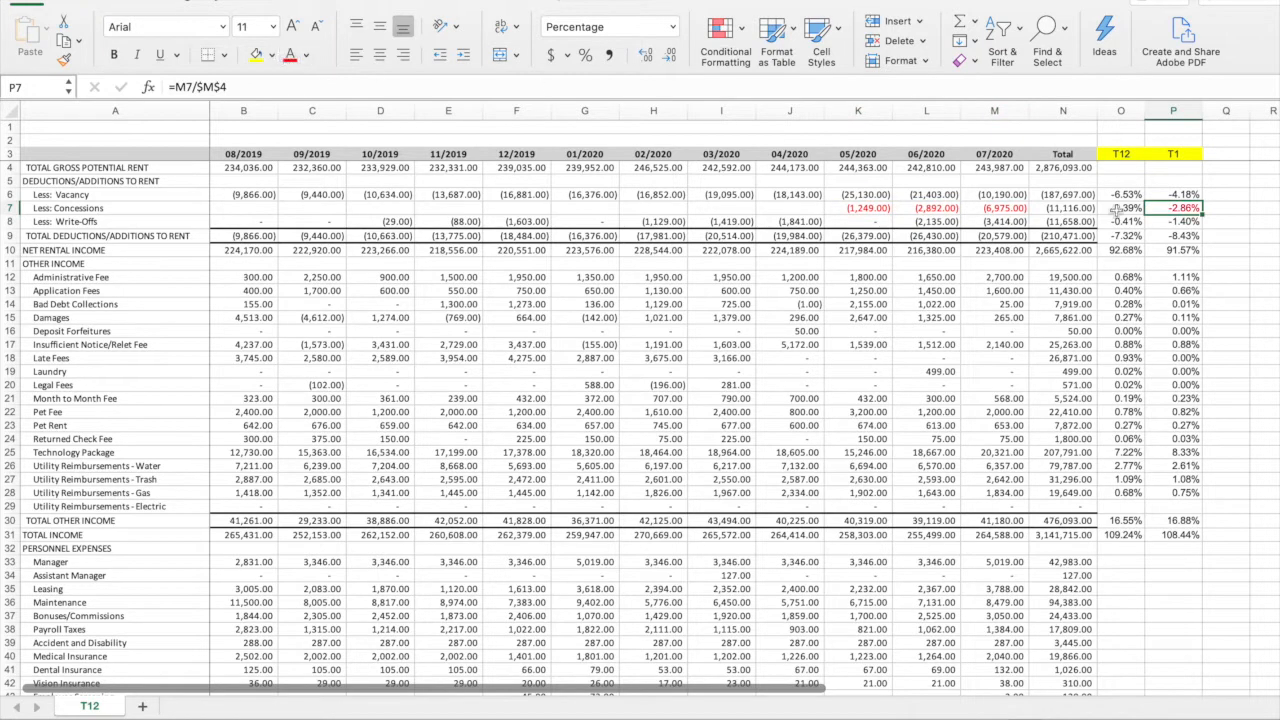
click(1207, 208)
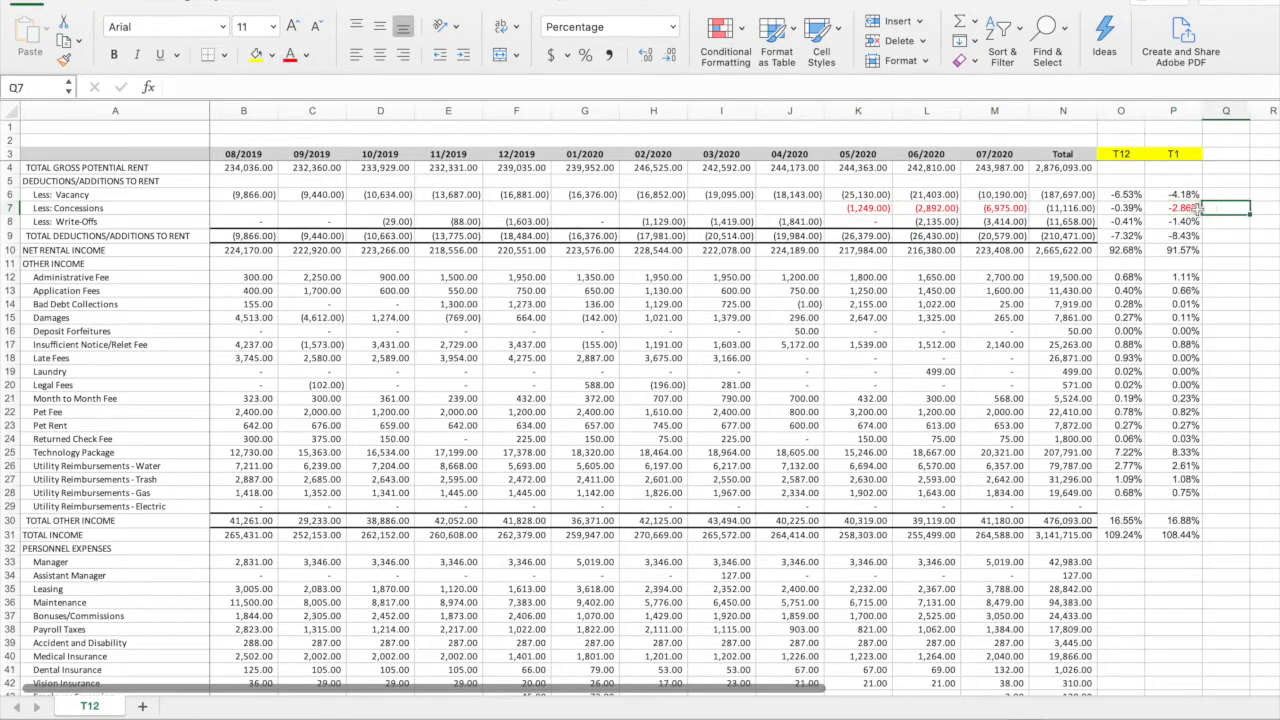
Review the recent concession amounts against their totals, and compare the T12 and T1 percentages for vacancy and concessions
drag(857, 207, 1178, 208)
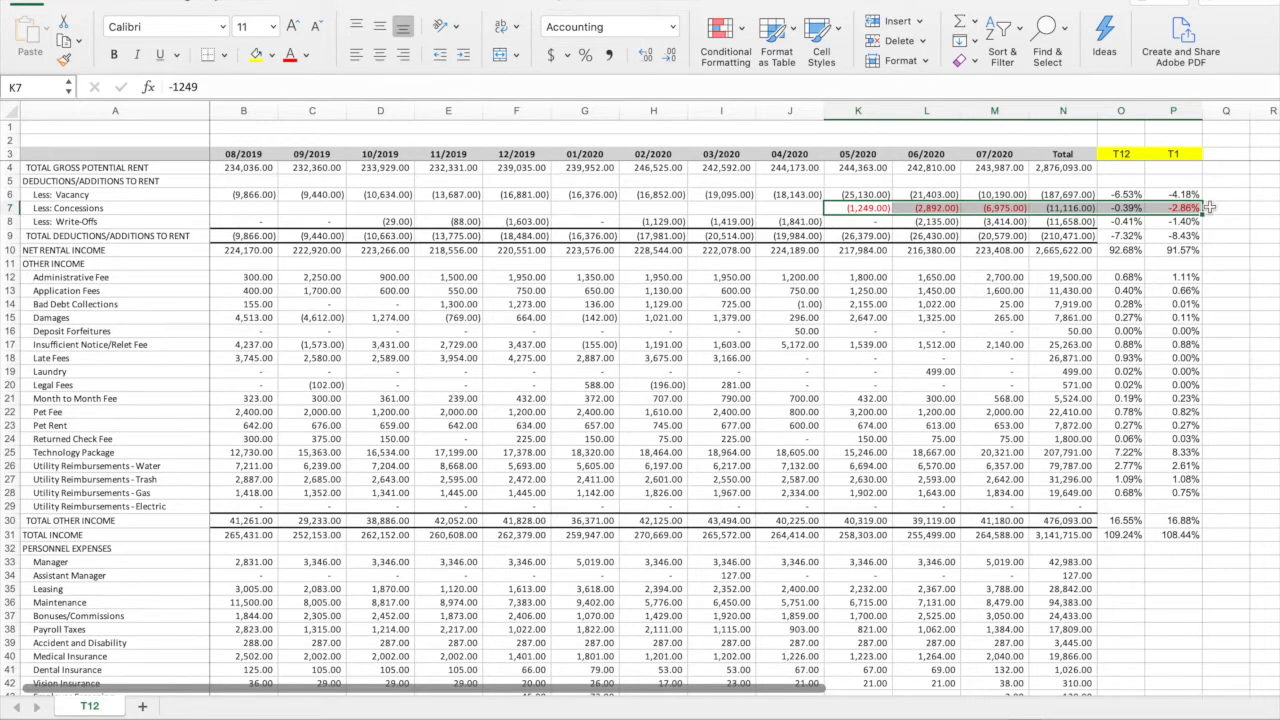
click(1211, 207)
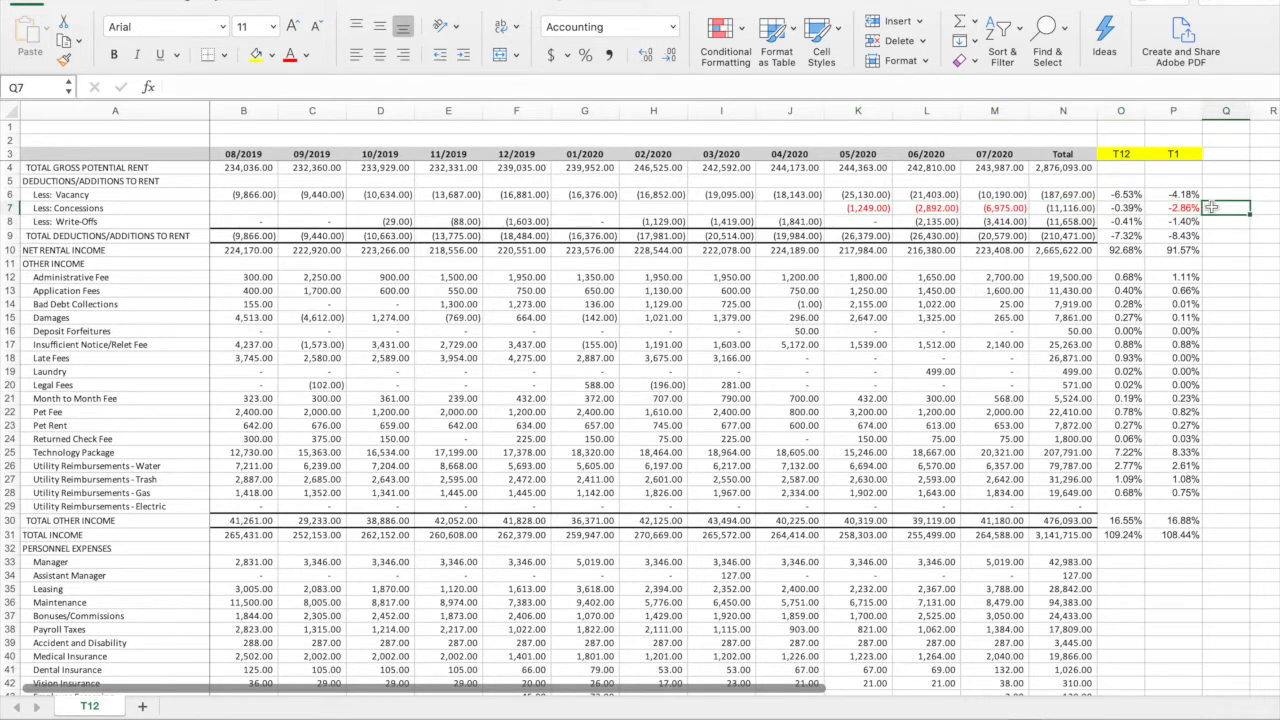
drag(1130, 195, 1172, 195)
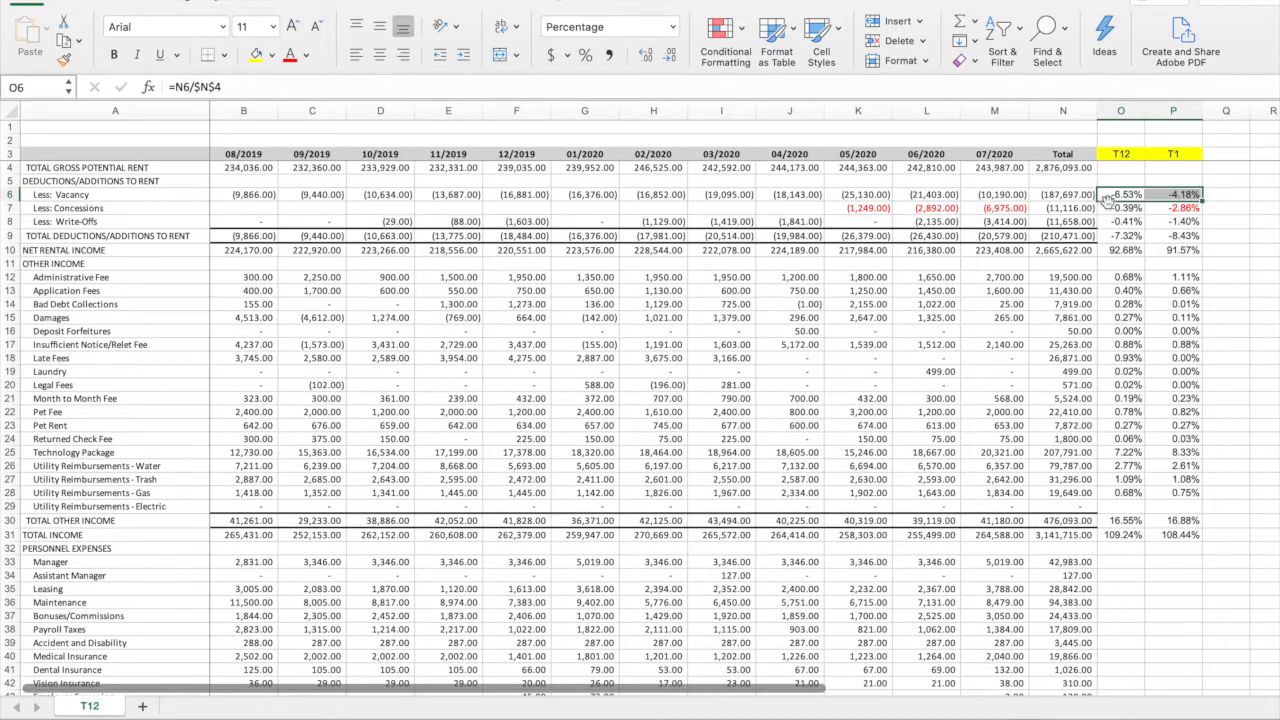
drag(1110, 208, 1170, 208)
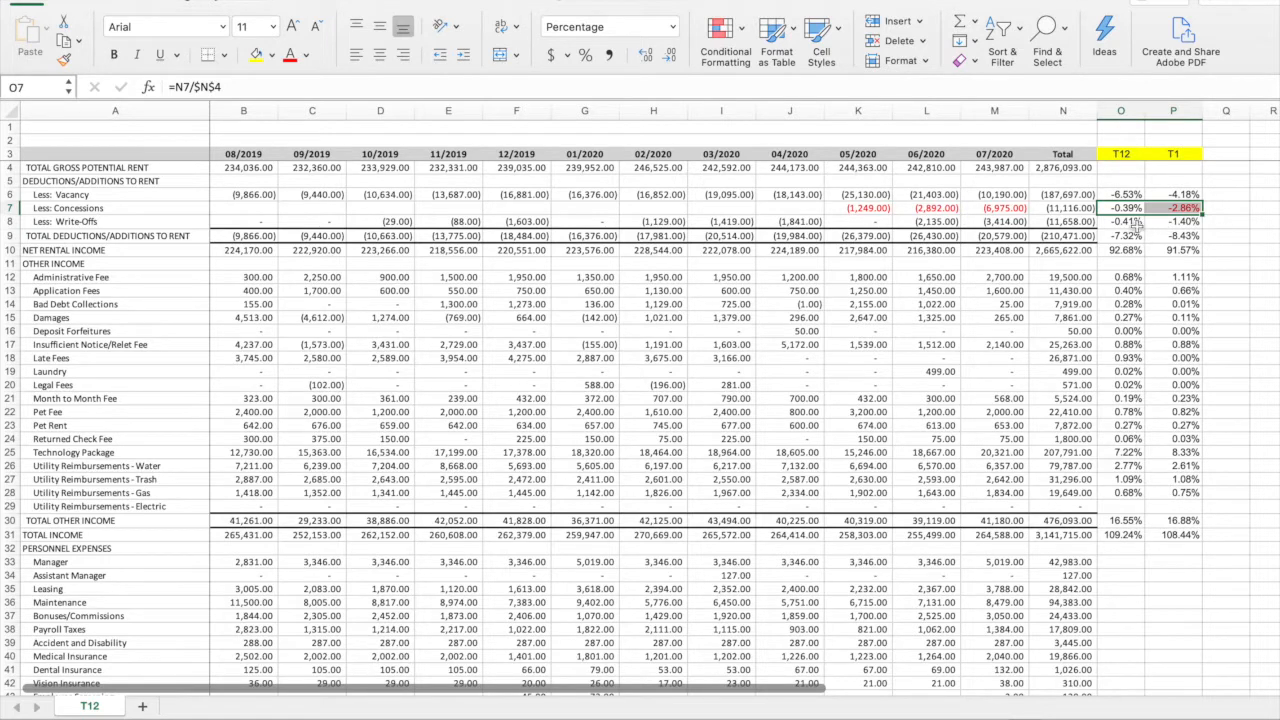
Color the 06/2020 and 07/2020 write-offs in L8:M8 and the T1 write-offs percentage in P8 red
click(1195, 222)
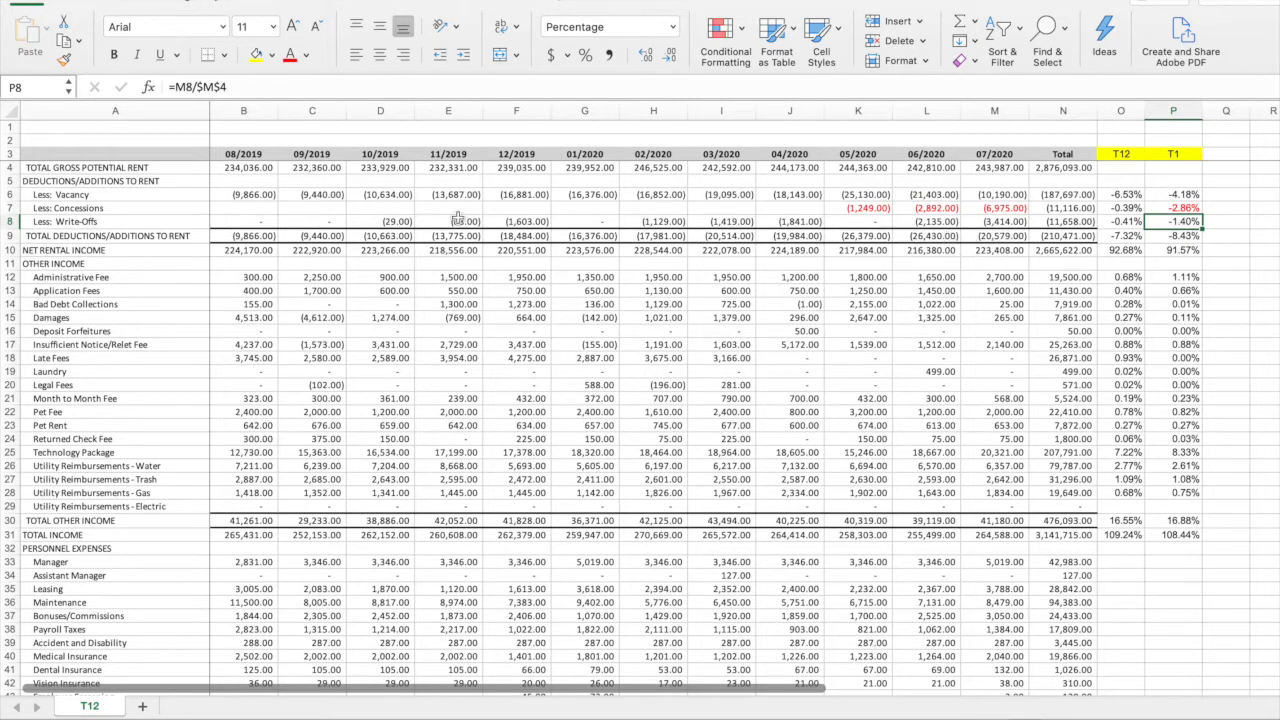
drag(250, 221, 540, 222)
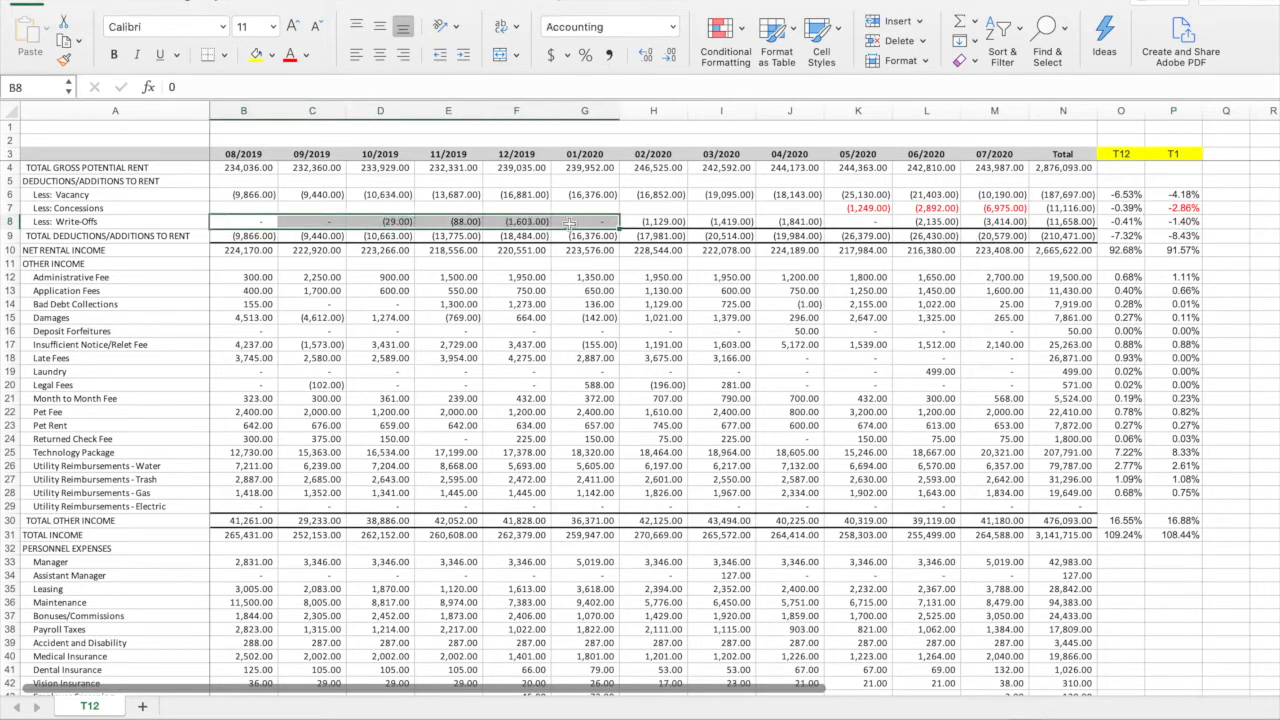
drag(724, 157, 686, 222)
drag(258, 221, 994, 222)
click(649, 224)
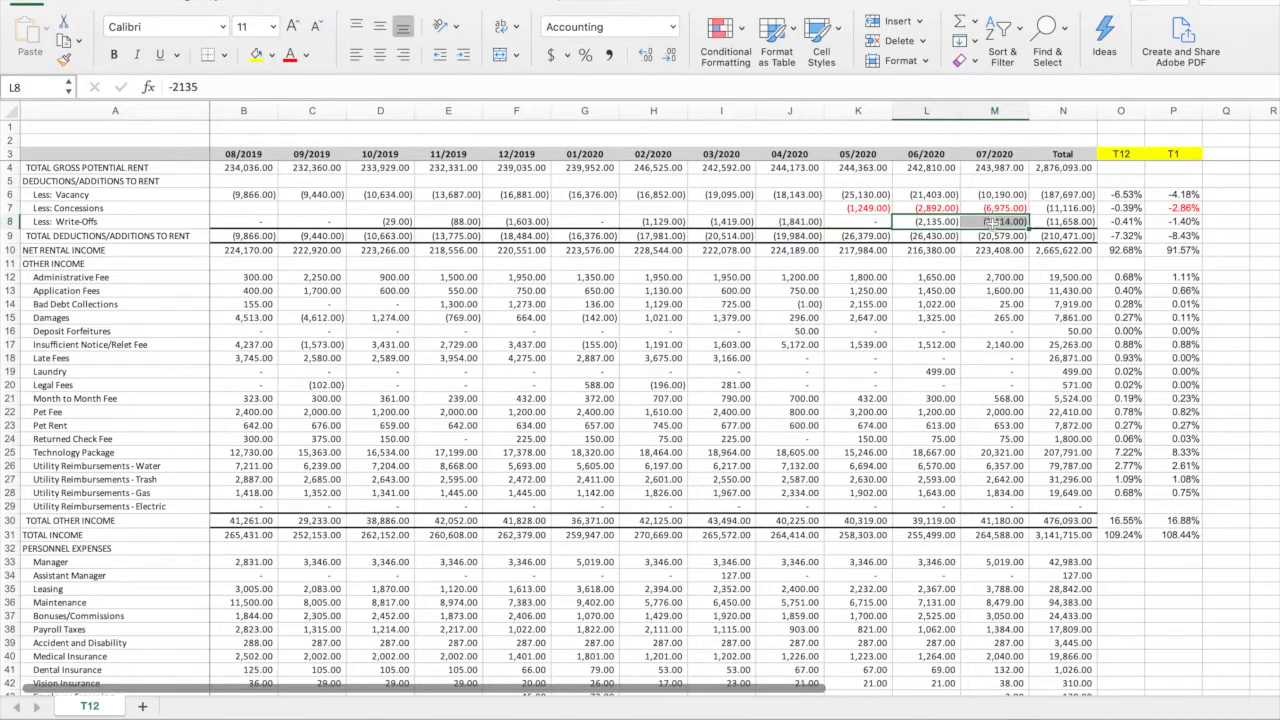
click(289, 57)
click(1090, 277)
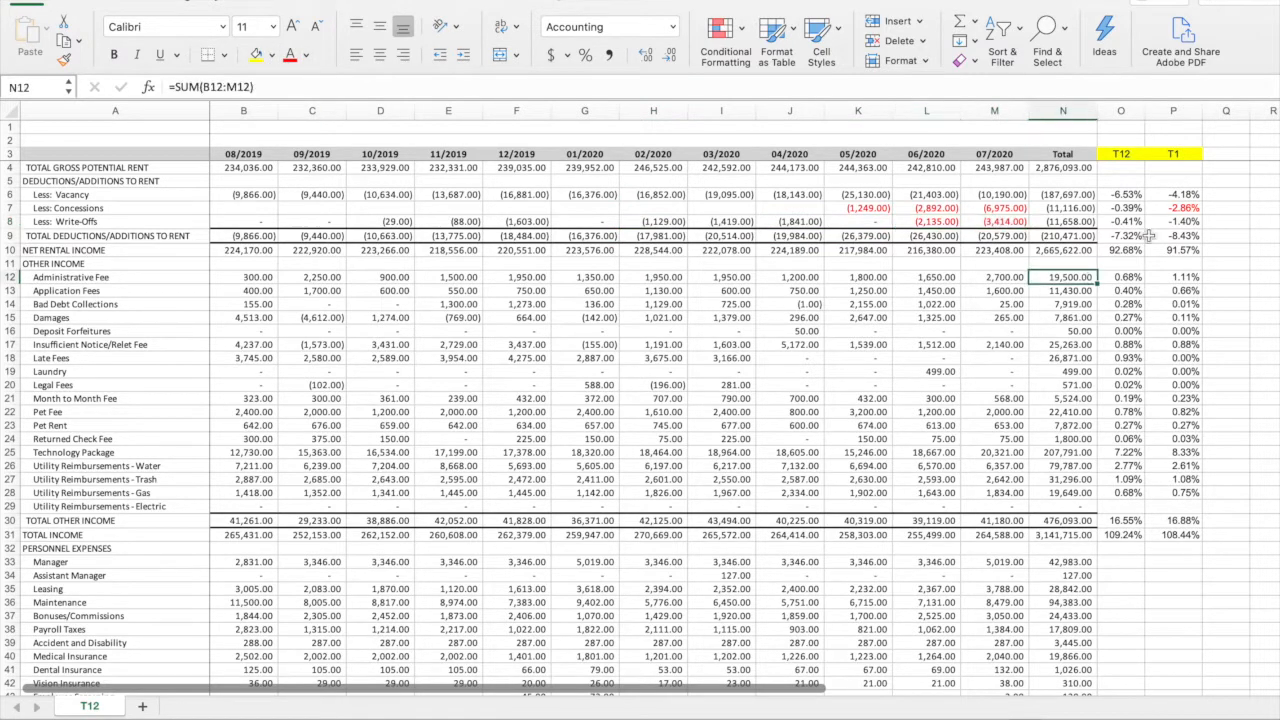
click(1170, 222)
click(289, 57)
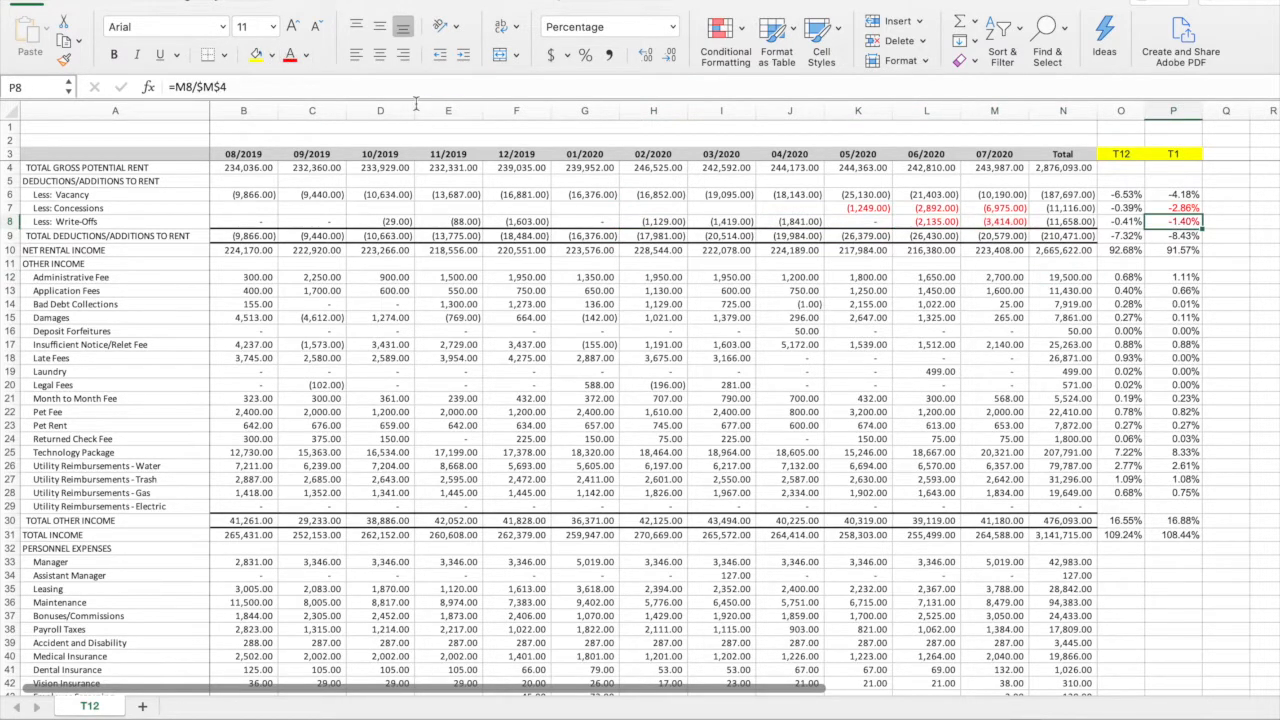
click(1211, 224)
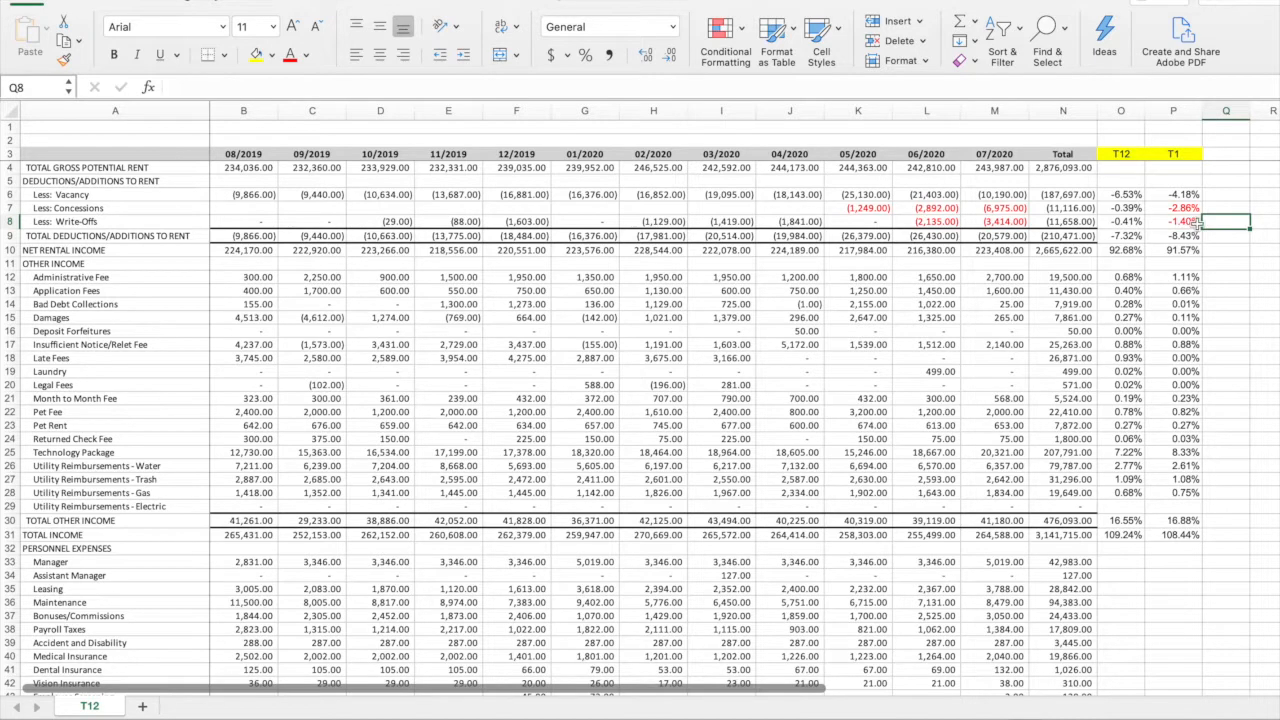
Highlight the T12 and T1 percentages for Total Other Income in O30:P30 in yellow
drag(30, 181, 1190, 252)
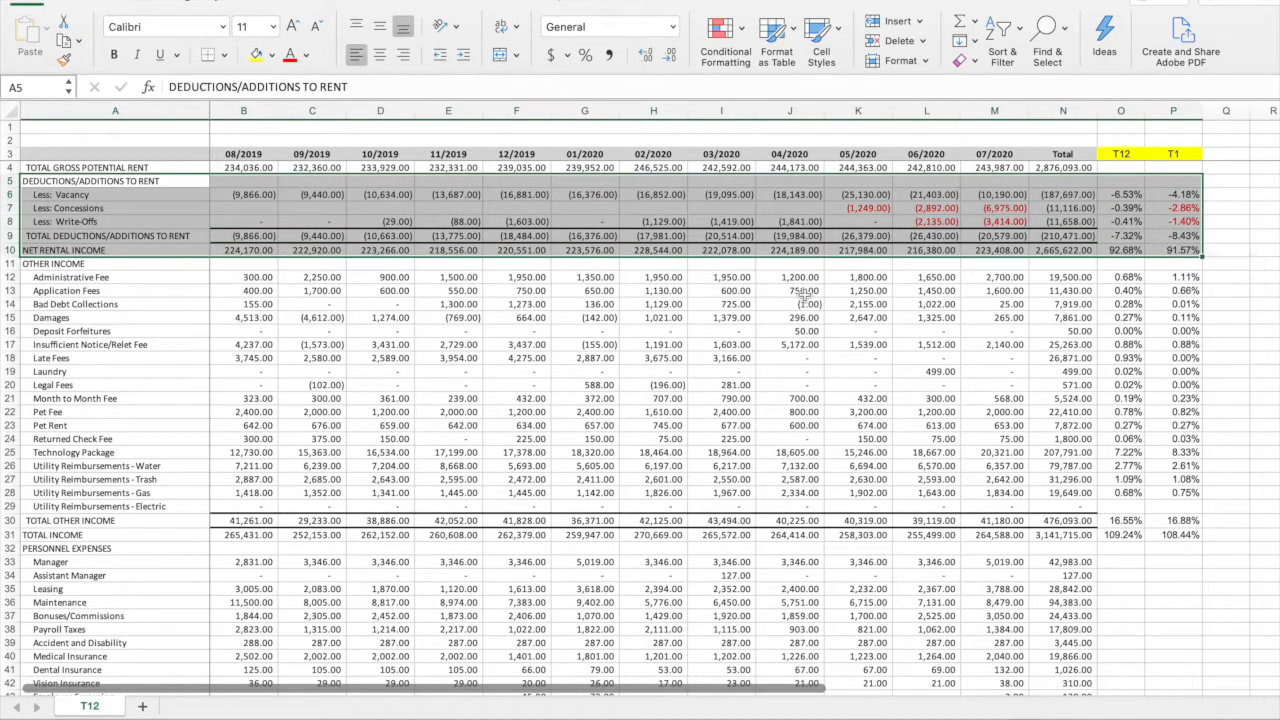
click(1062, 304)
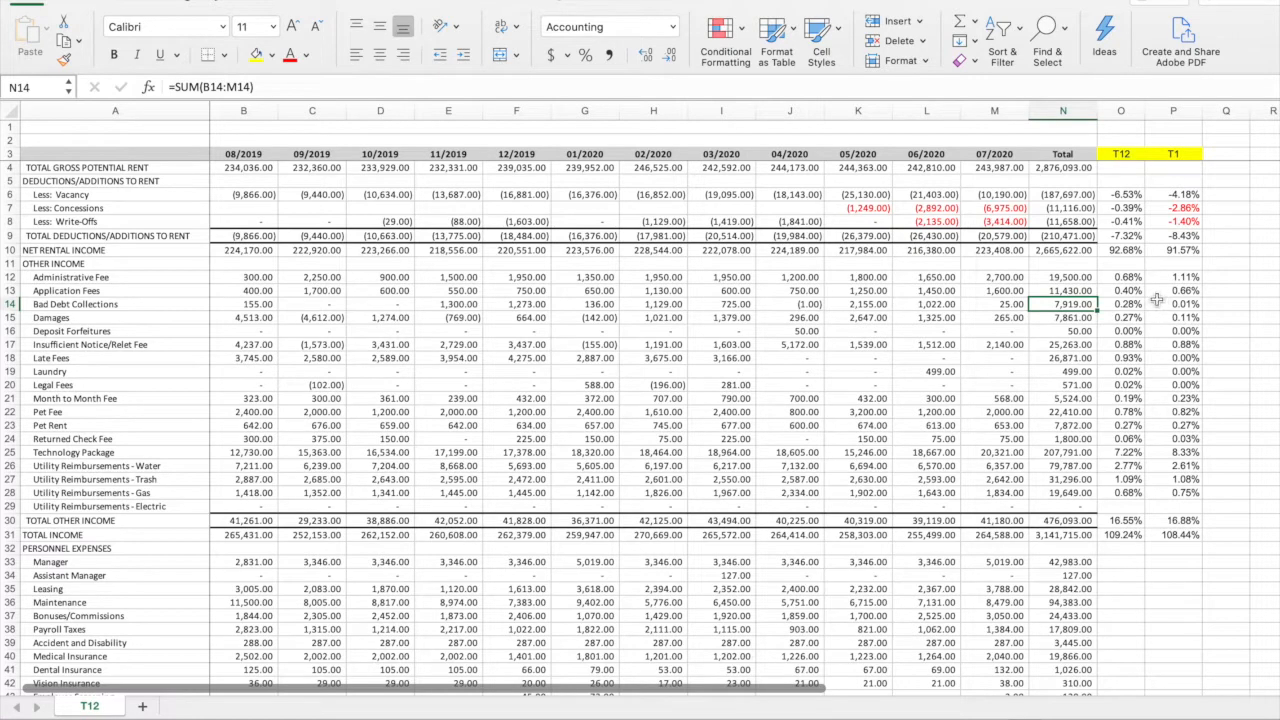
drag(1125, 520, 1180, 521)
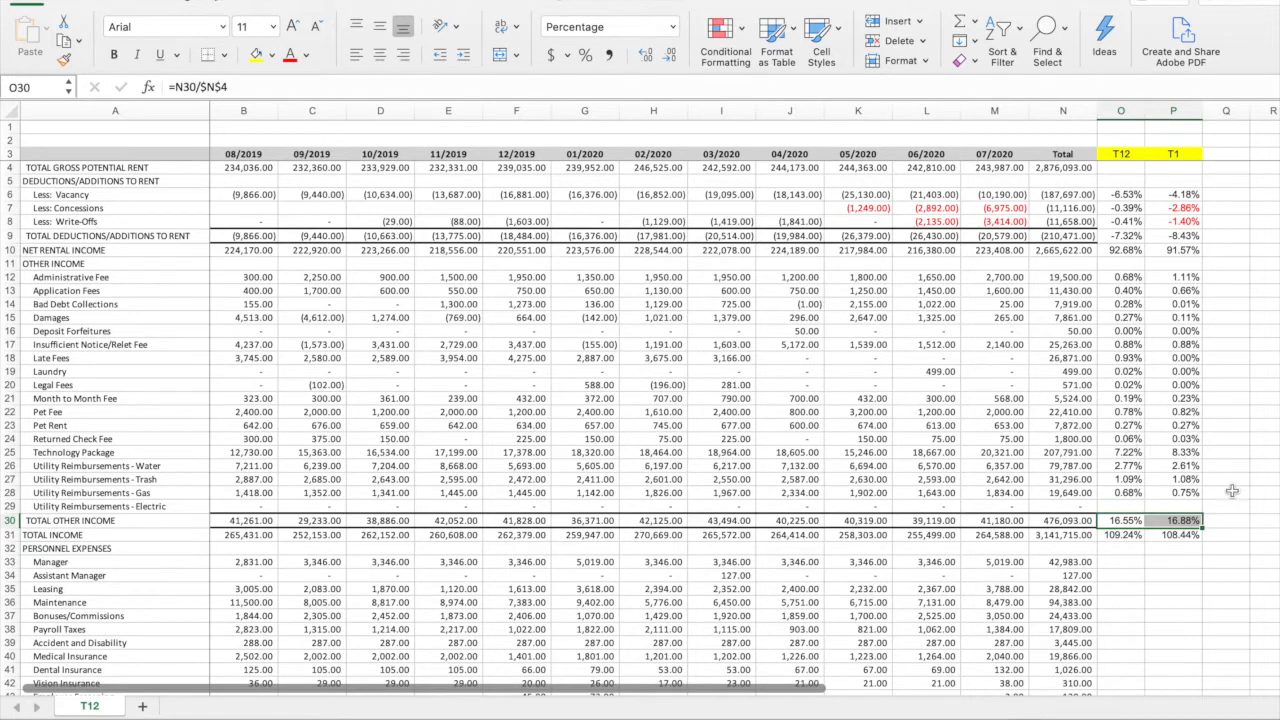
click(258, 56)
click(1220, 517)
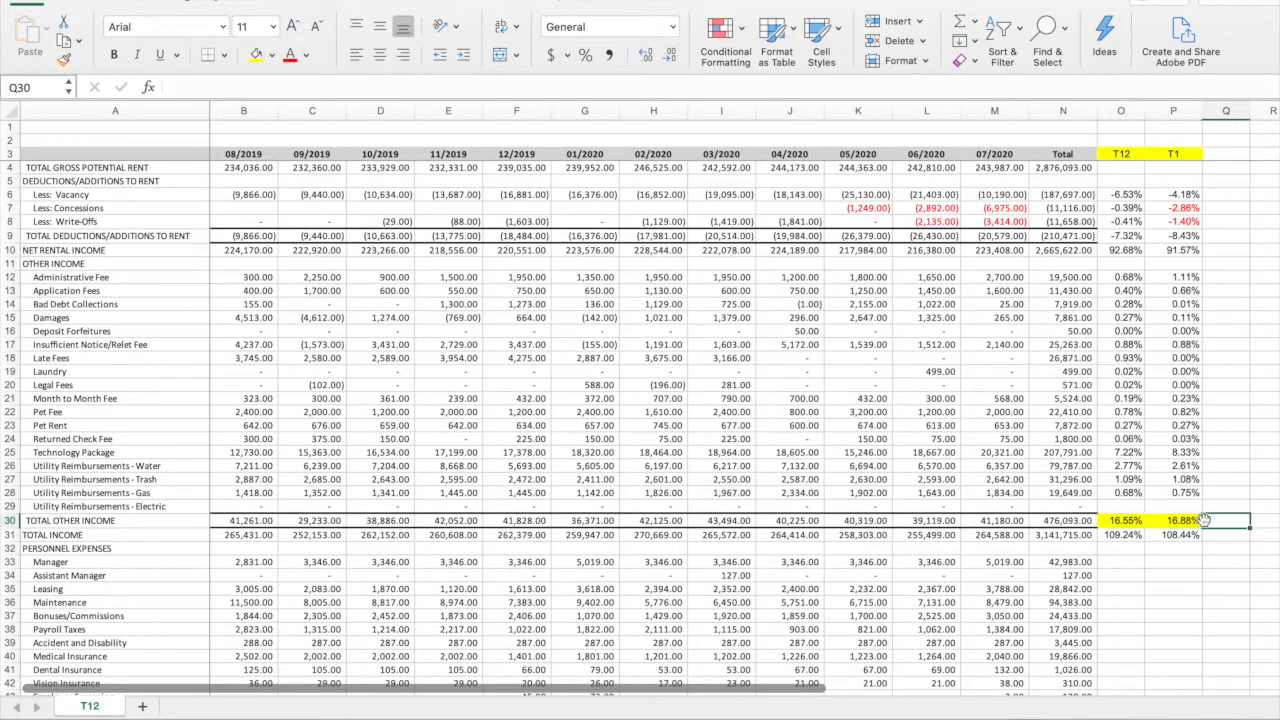
click(1197, 520)
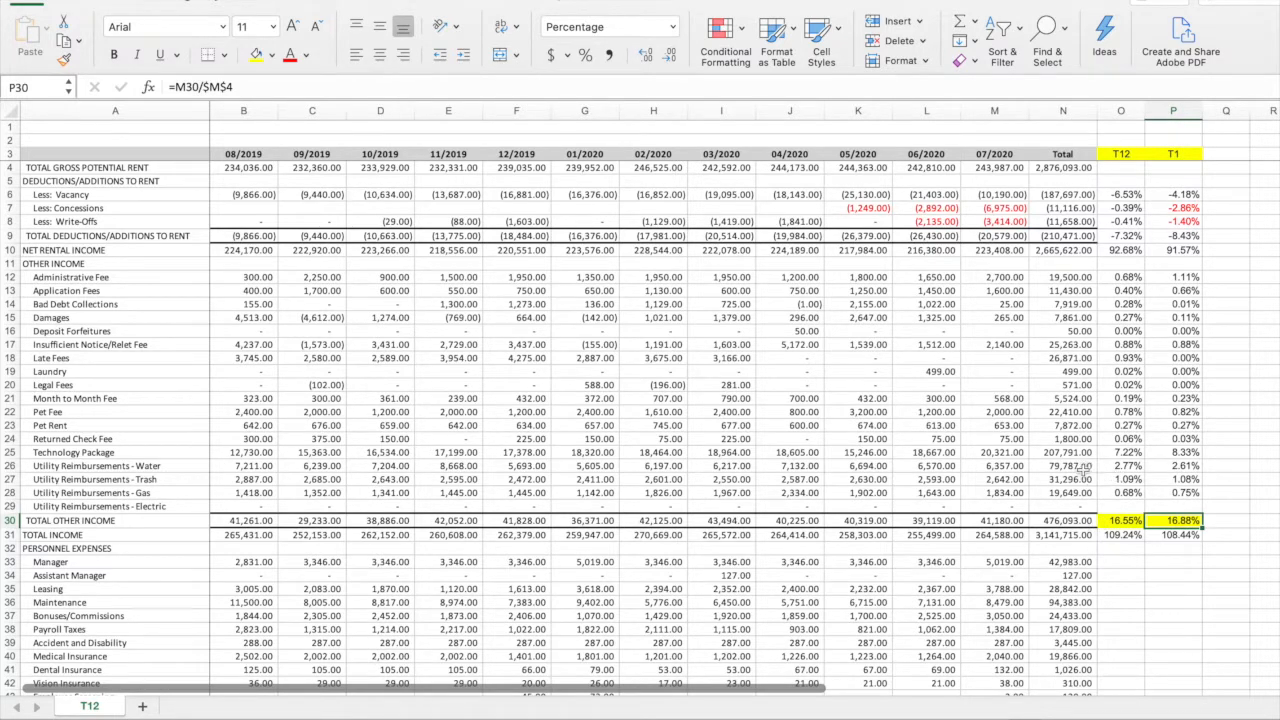
Highlight the Utility Reimbursements - Water total in N26 and the Water & Sewer expense total in N80 in yellow
click(1208, 466)
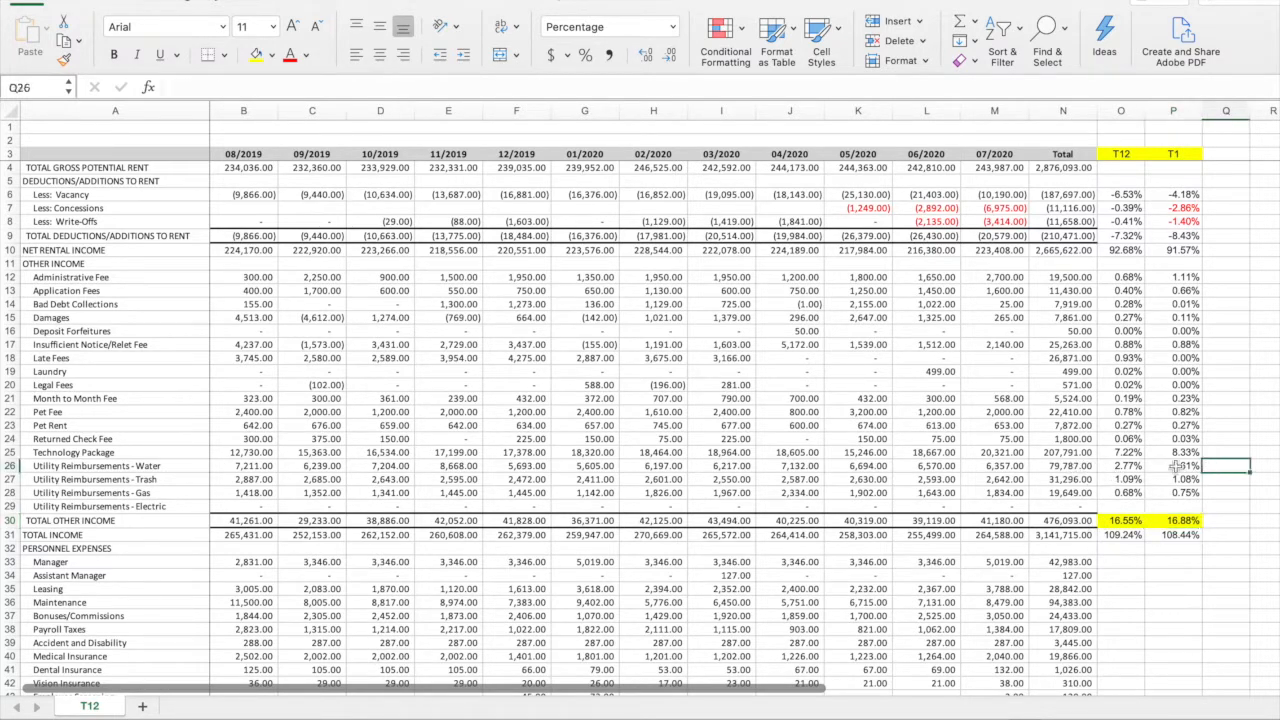
click(1070, 466)
click(256, 54)
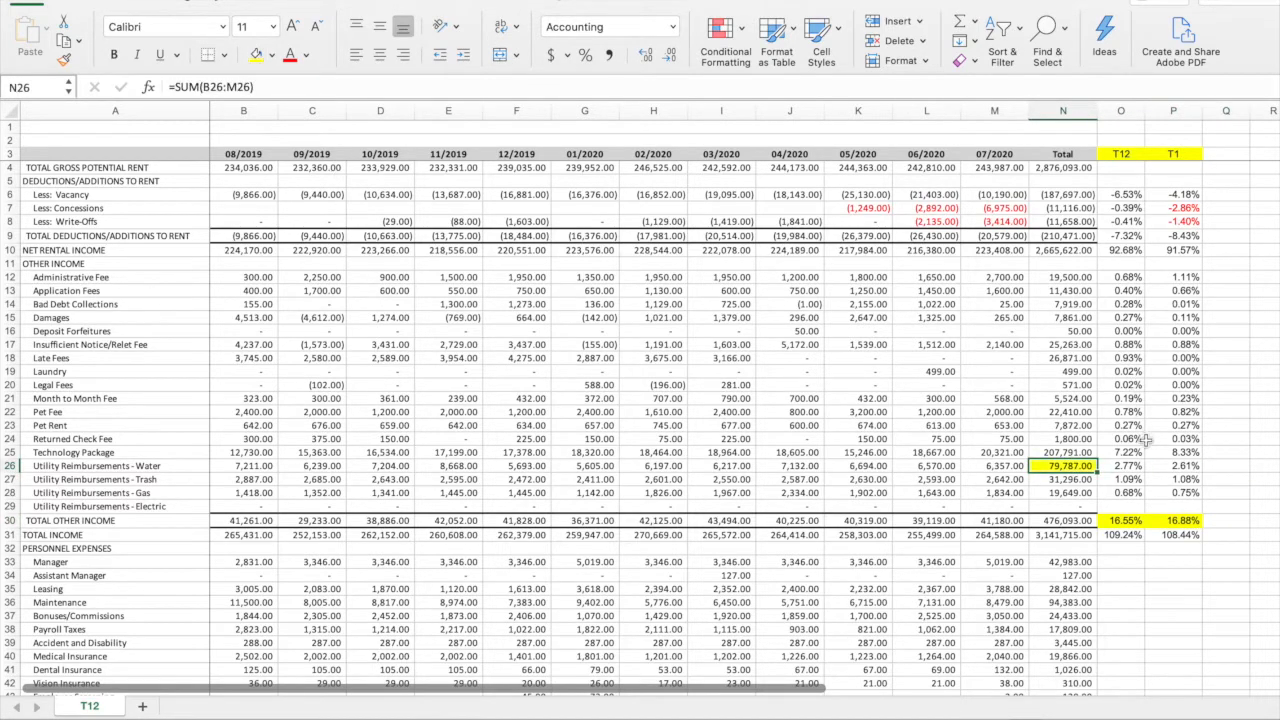
scroll(1040, 496, down, 13)
scroll(484, 480, down, 5)
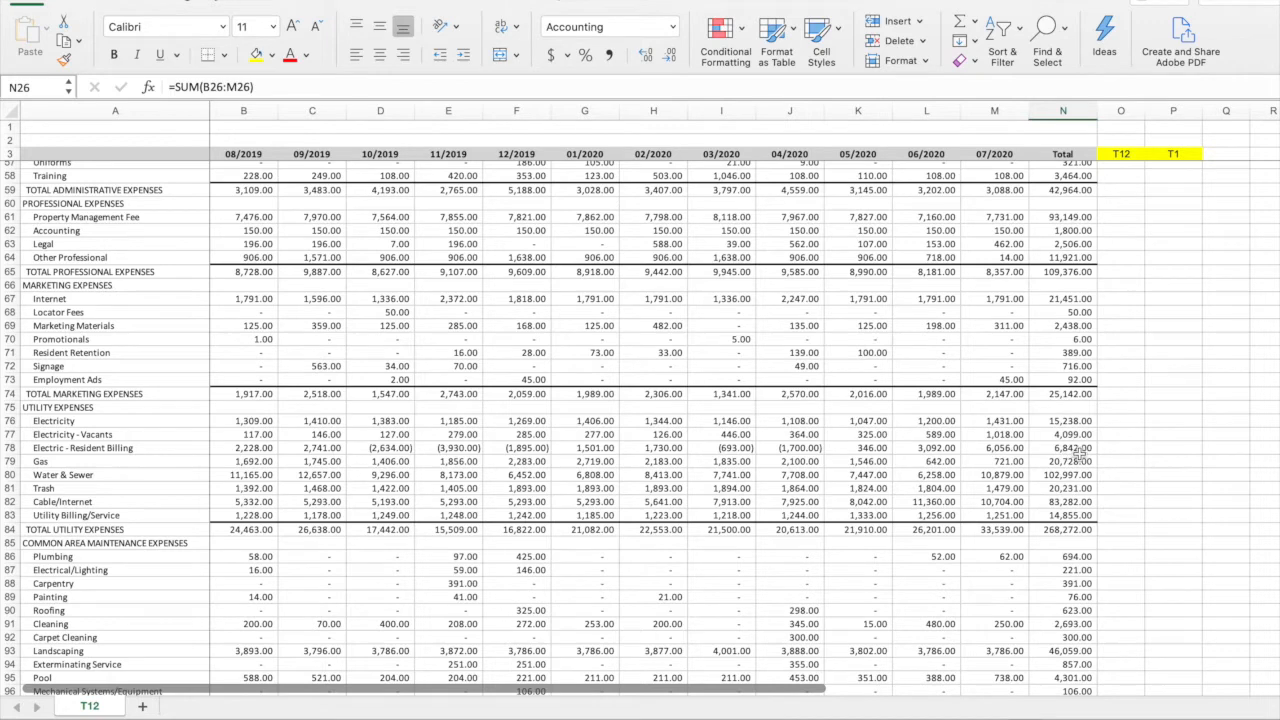
click(1072, 476)
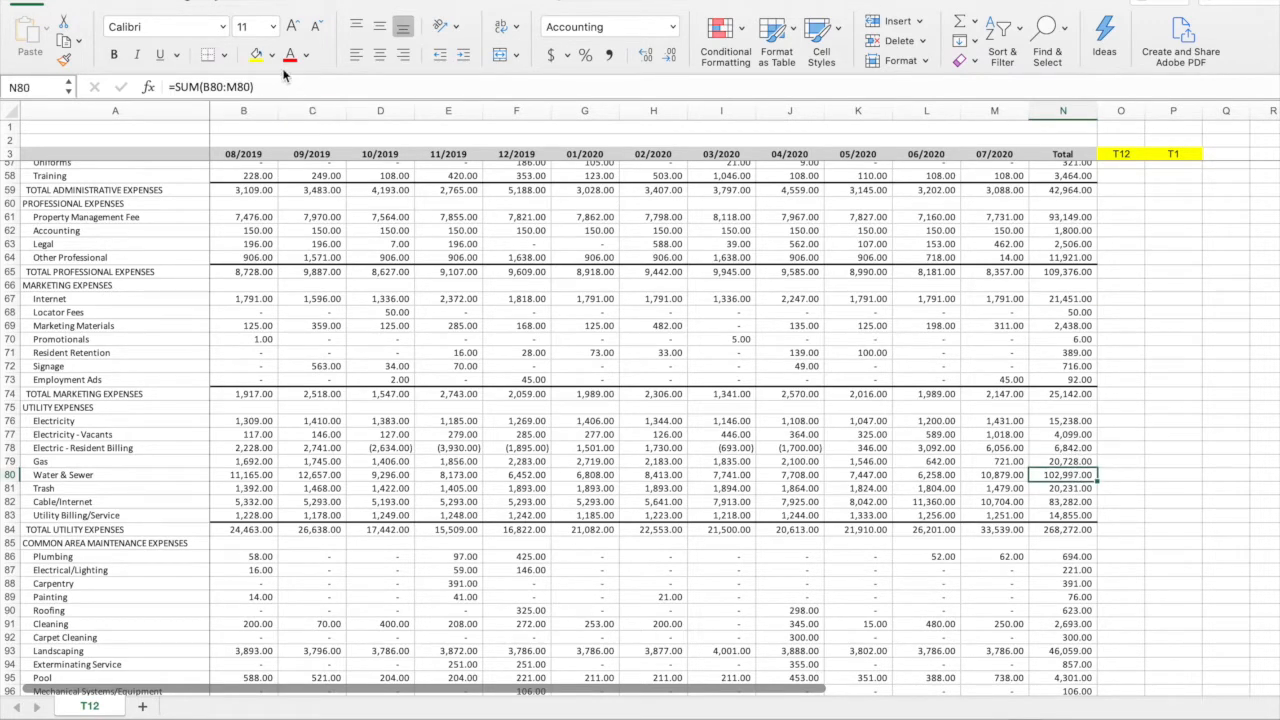
scroll(875, 508, up, 10)
scroll(875, 508, up, 7)
click(1205, 442)
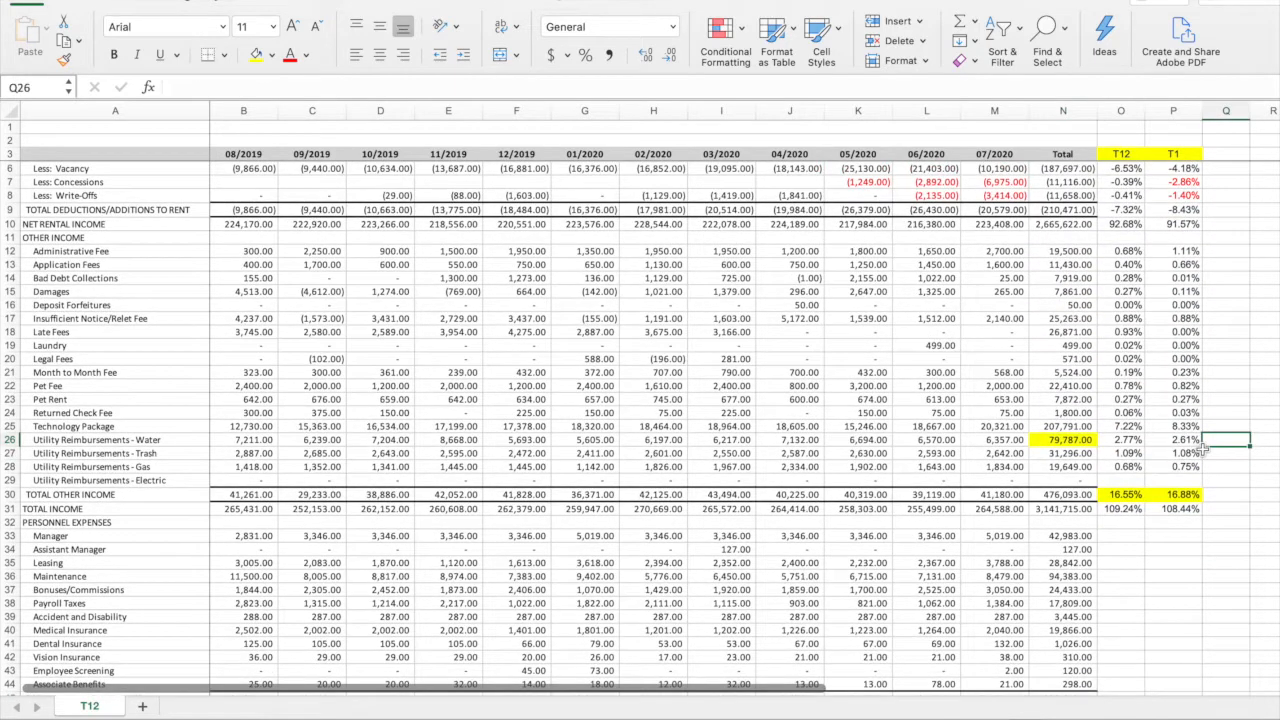
double_click(1080, 441)
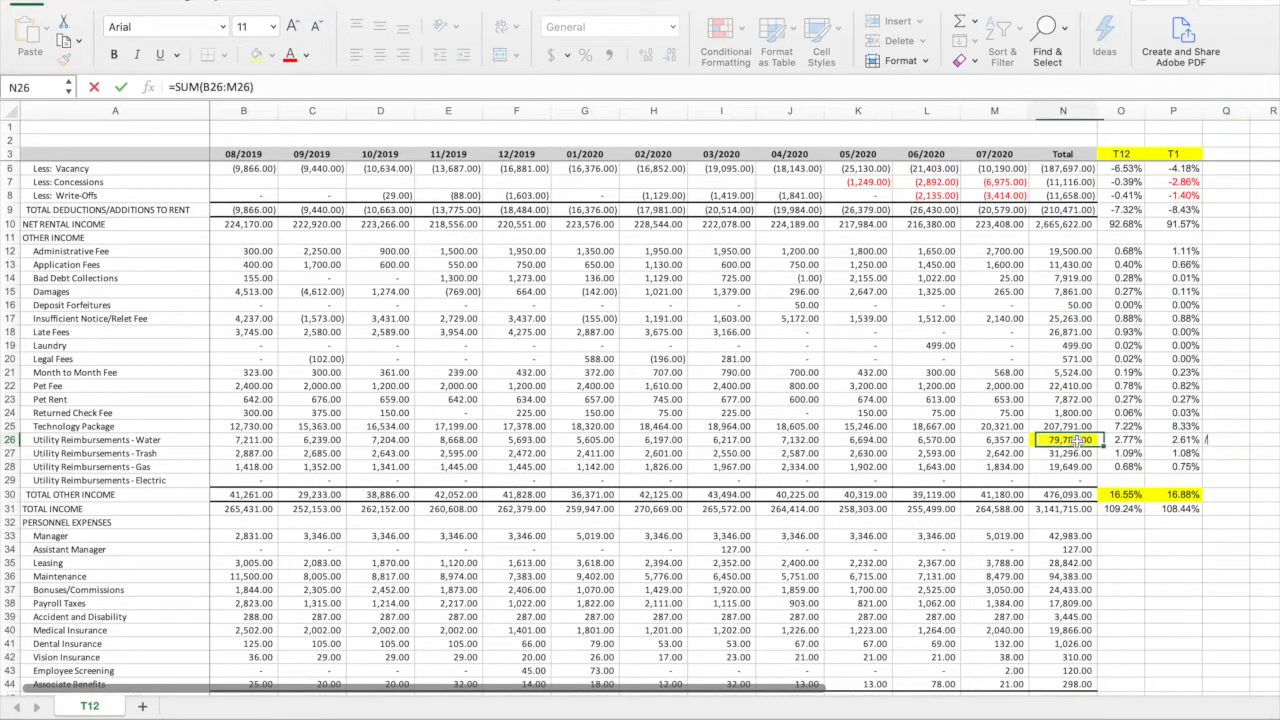
key(Escape)
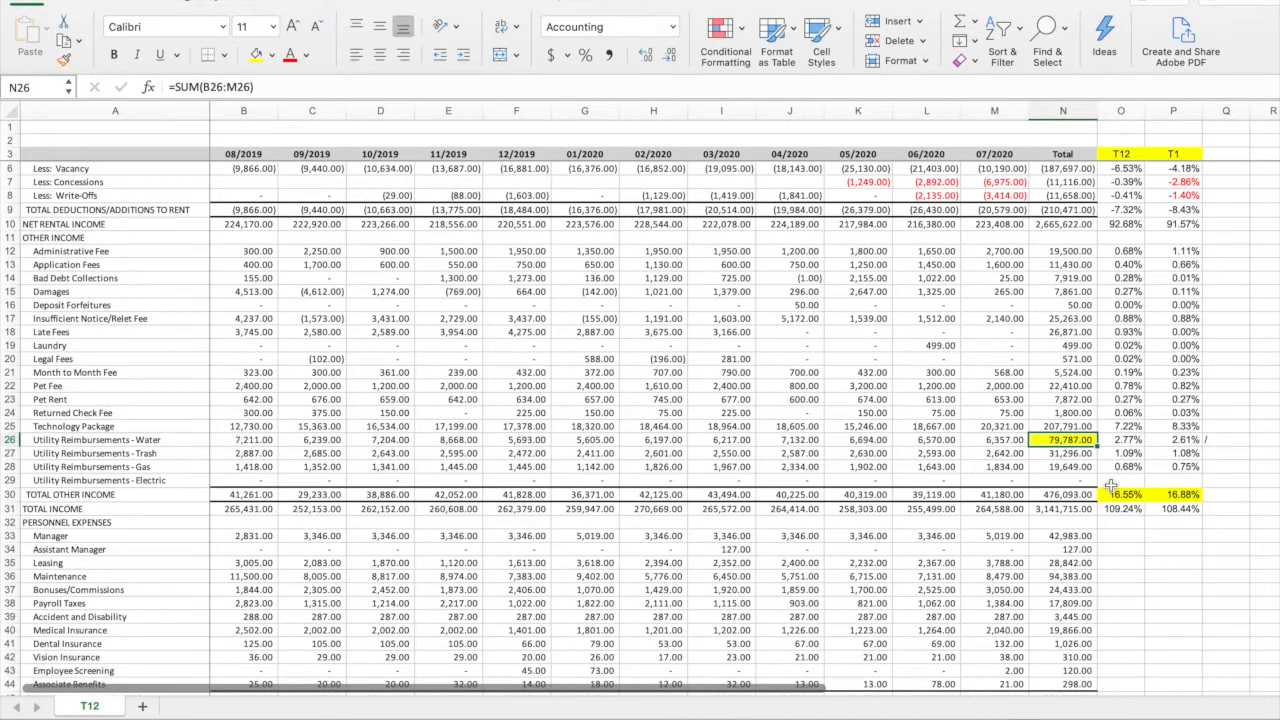
Calculate the share of Water & Sewer expense recovered through reimbursements in Q26 with =N26/N80, and format it as a percentage
click(1216, 442)
text(=)
click(1068, 441)
text(/)
scroll(1068, 445, down, 15)
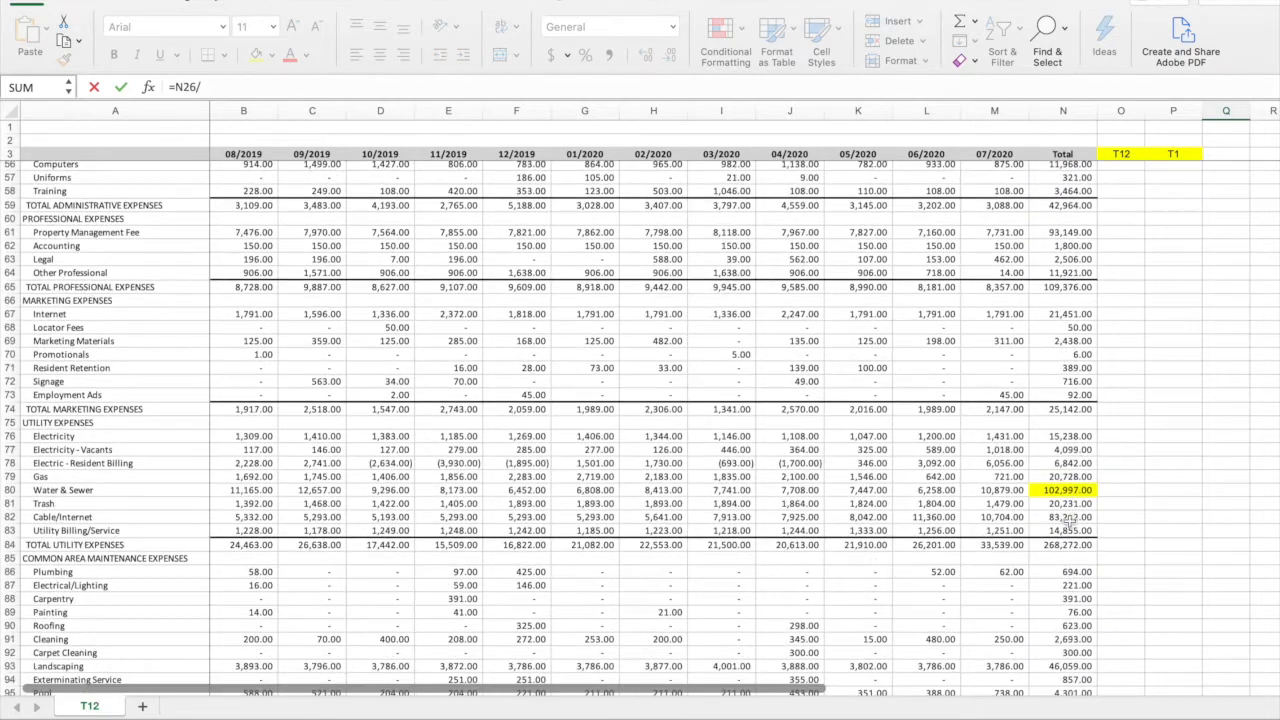
click(1068, 490)
key(Return)
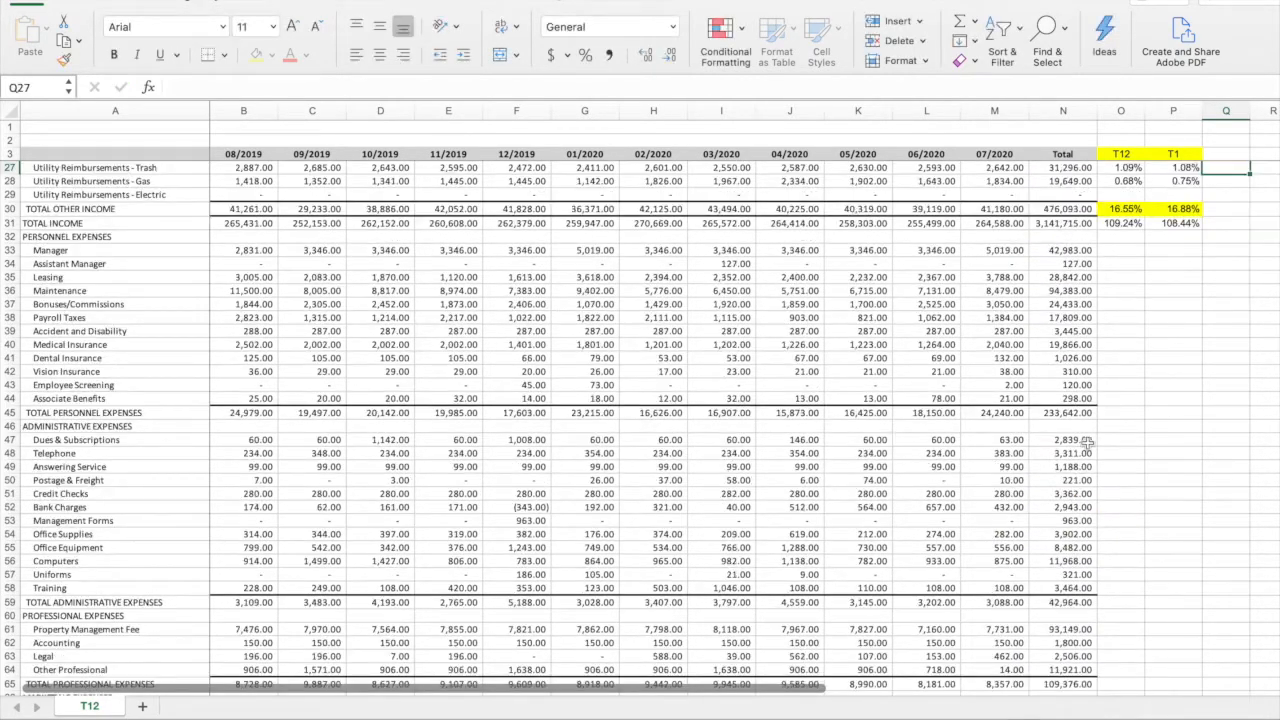
scroll(1120, 450, up, 4)
click(1224, 304)
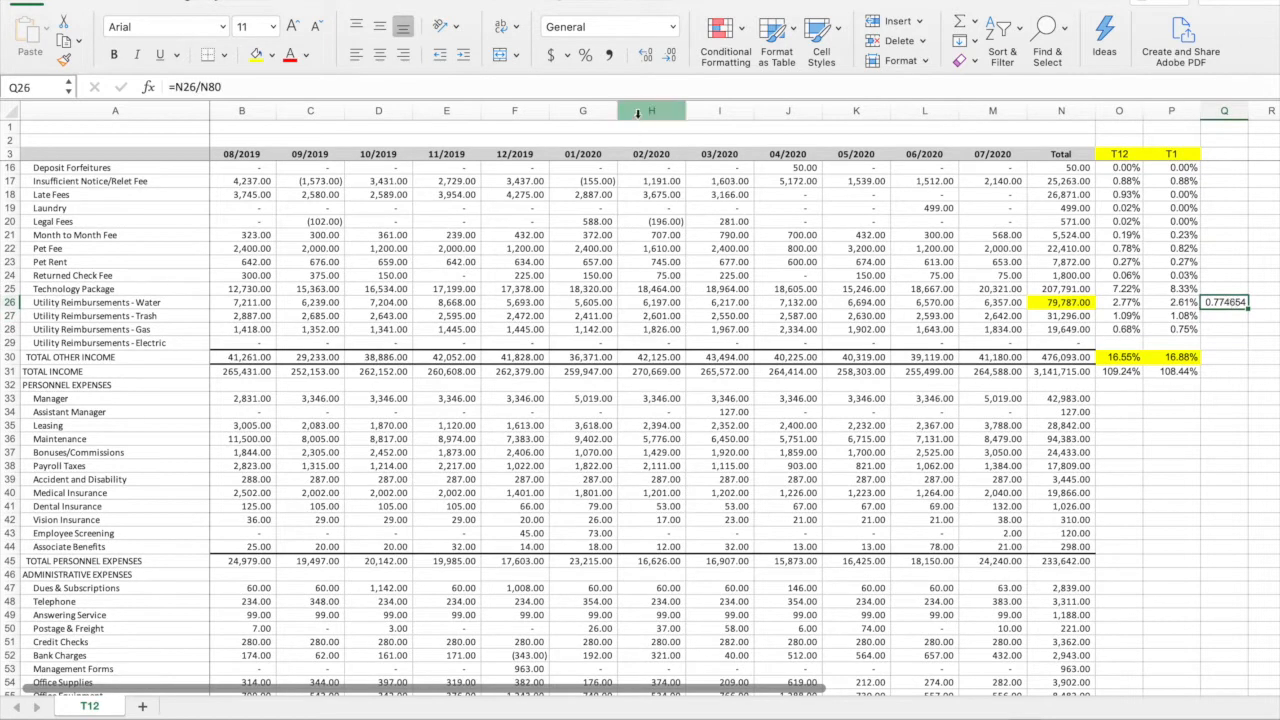
click(585, 56)
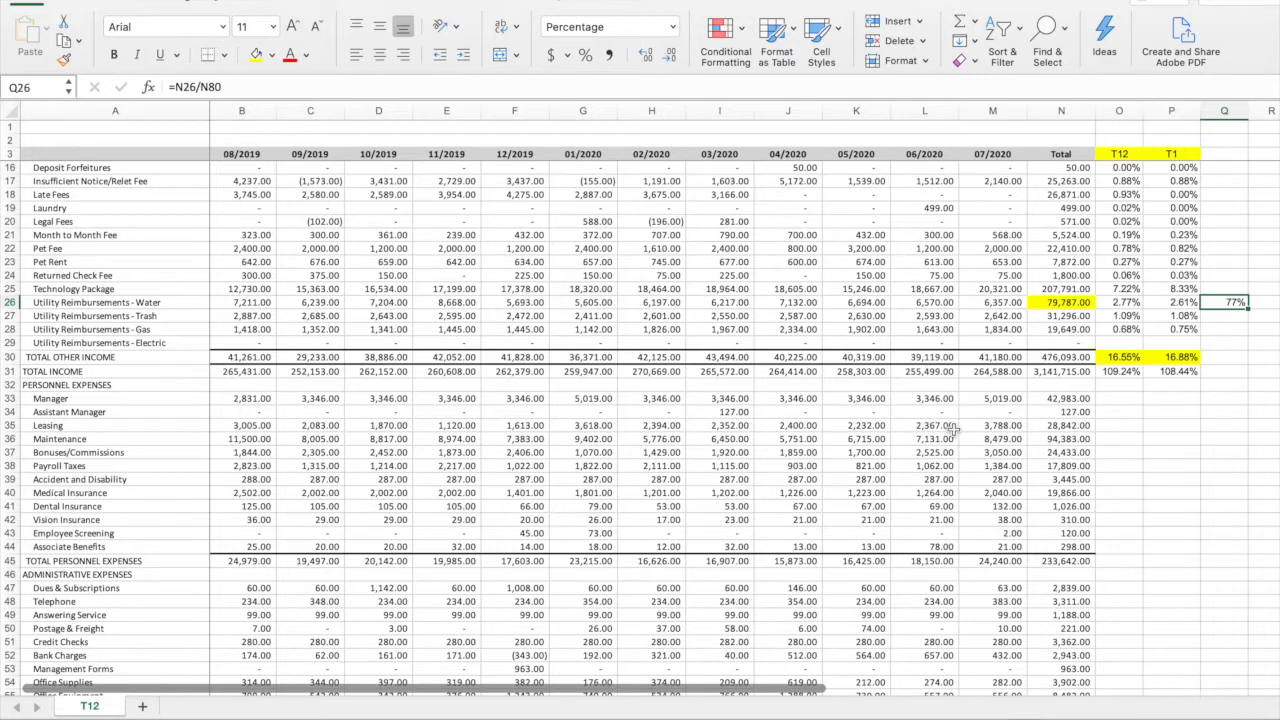
Review the T12 and T1 percentages from Vacancy to Net Rental Income, focusing on the T1 concessions and write-offs
scroll(990, 415, up, 6)
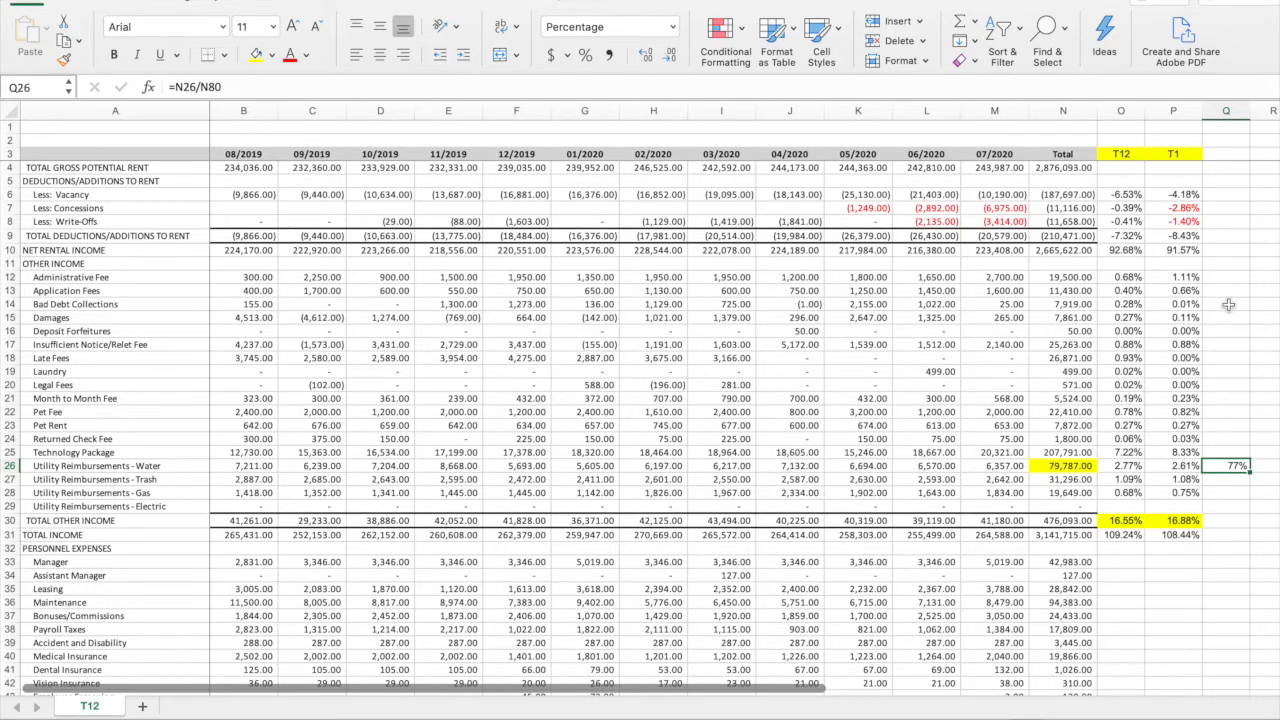
drag(1183, 190, 1122, 252)
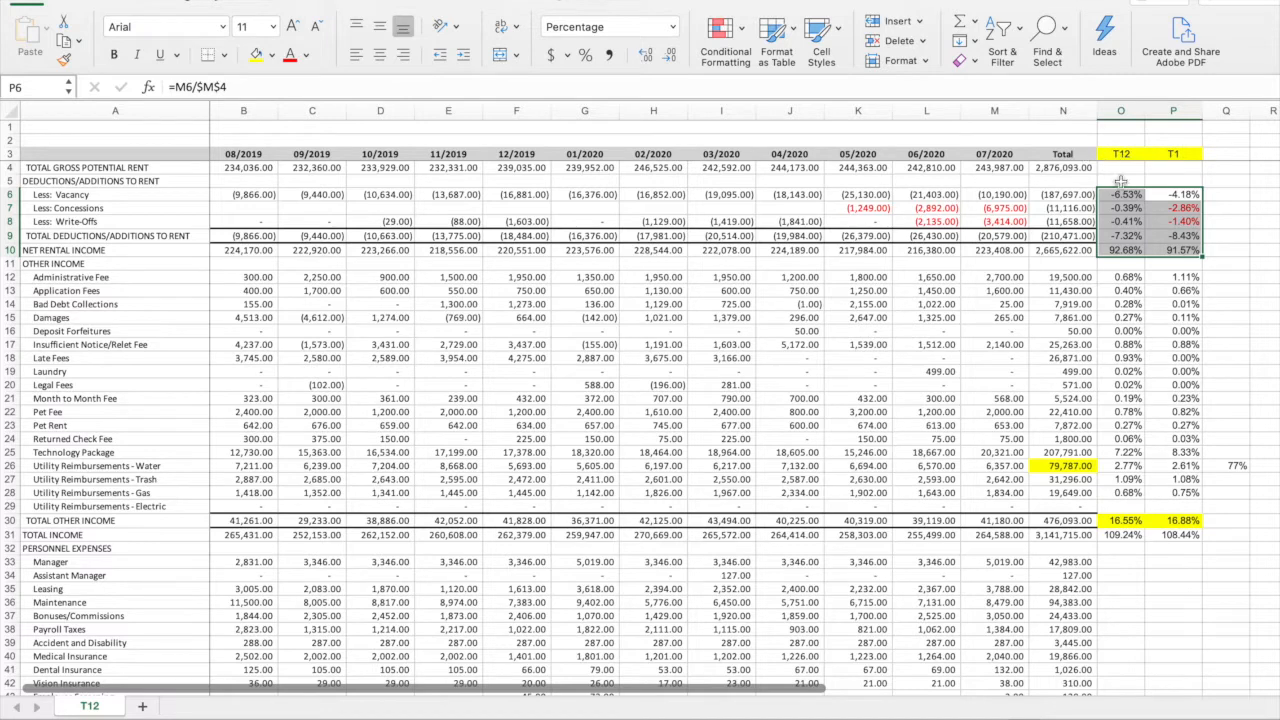
click(1210, 195)
click(1182, 208)
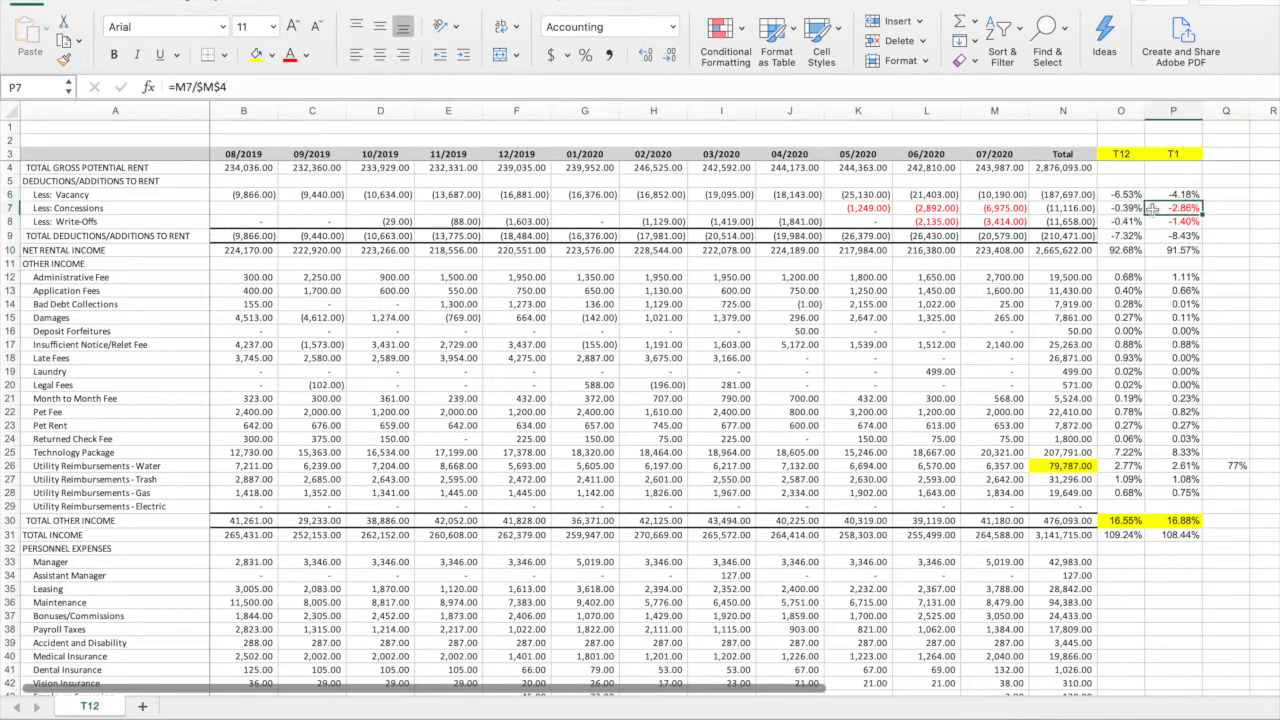
click(1178, 221)
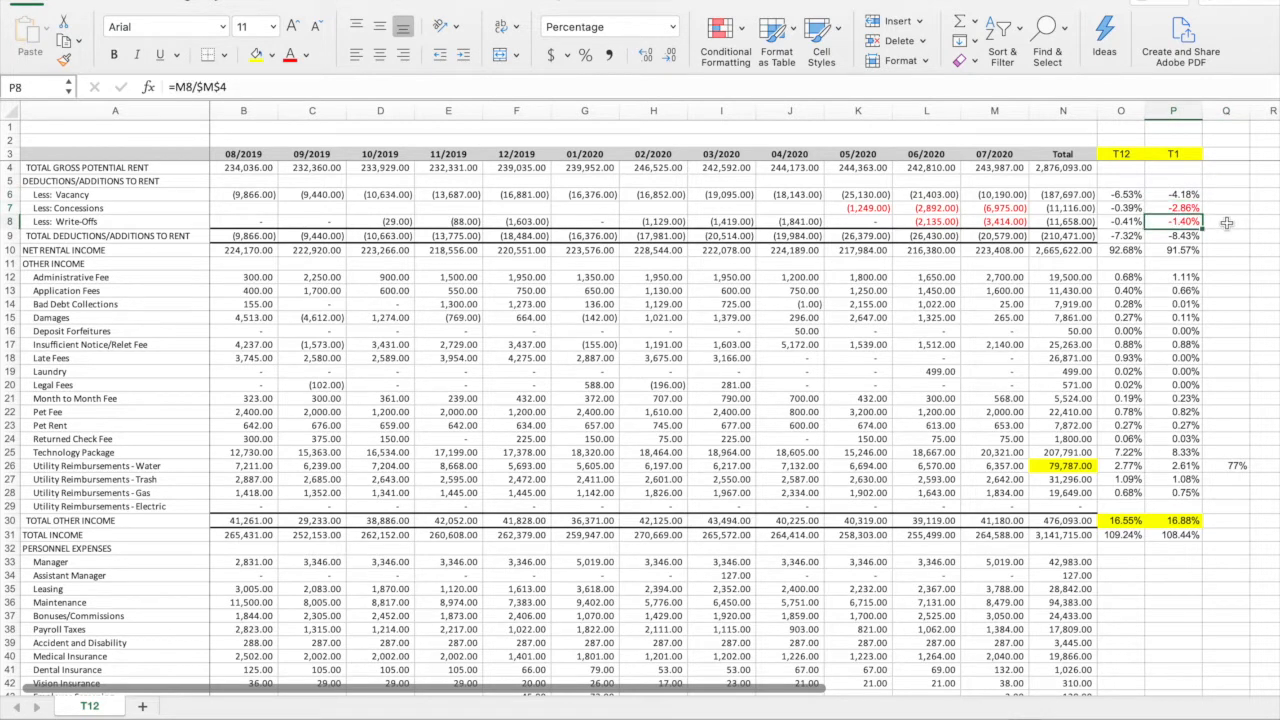